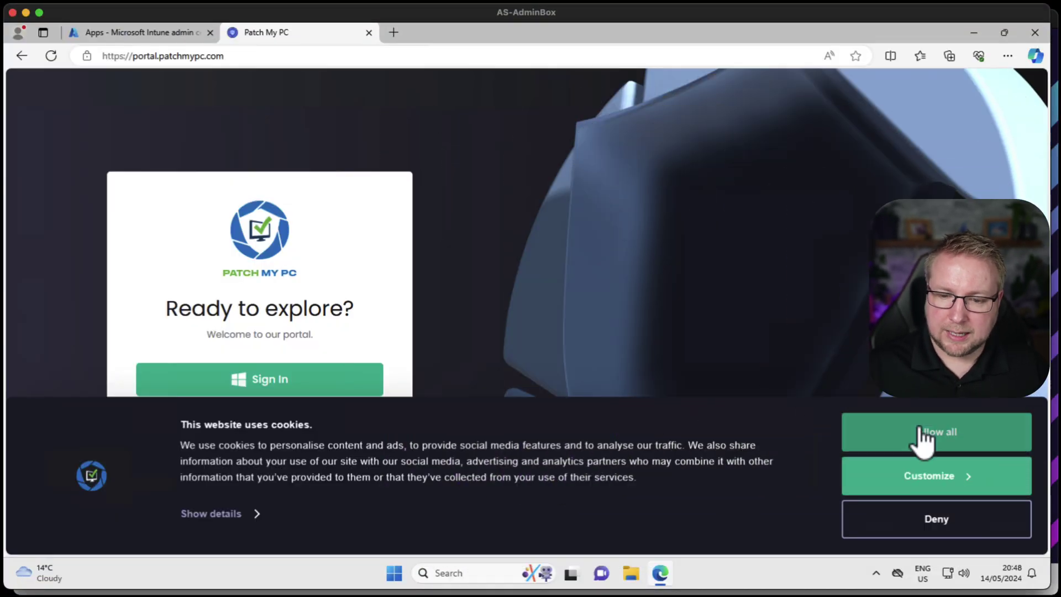
Accept all cookies and begin signing up for a portal account with a Microsoft account
{"action": "left_click", "coordinate": [954, 439]}
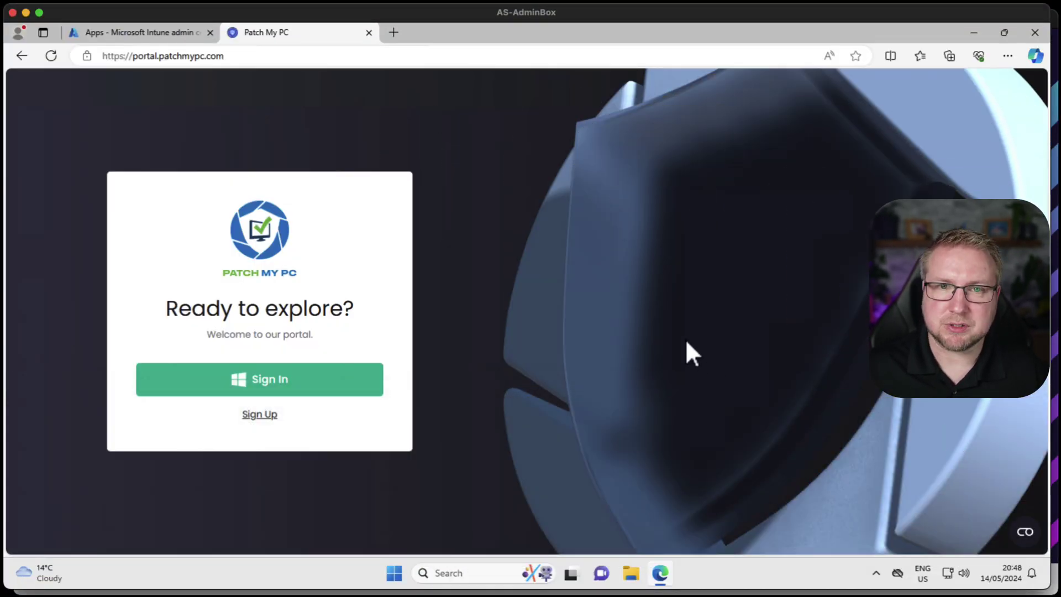
{"action": "left_click", "coordinate": [326, 380]}
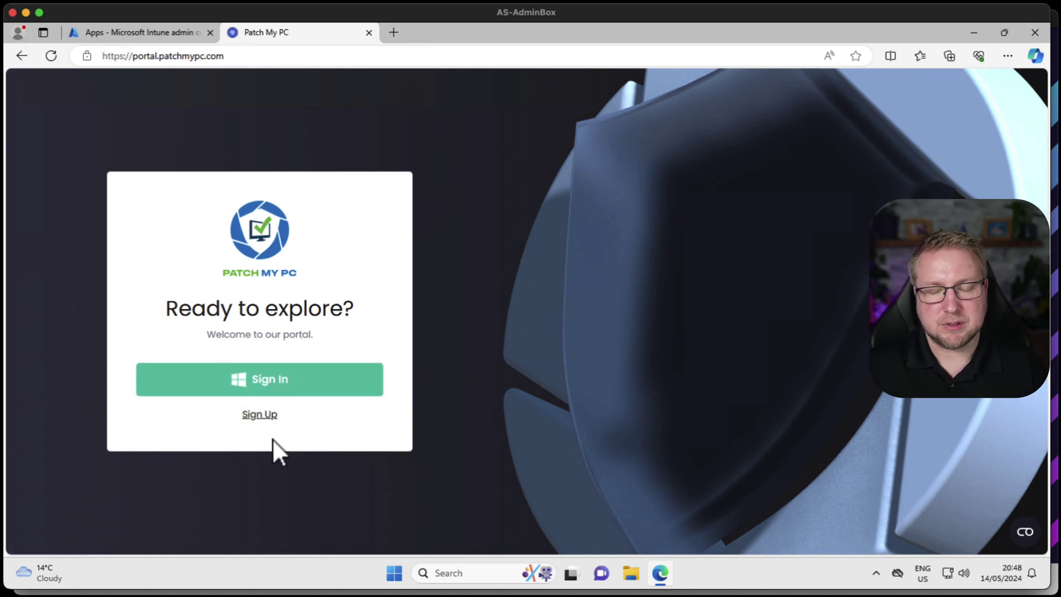
{"action": "left_click", "coordinate": [264, 415]}
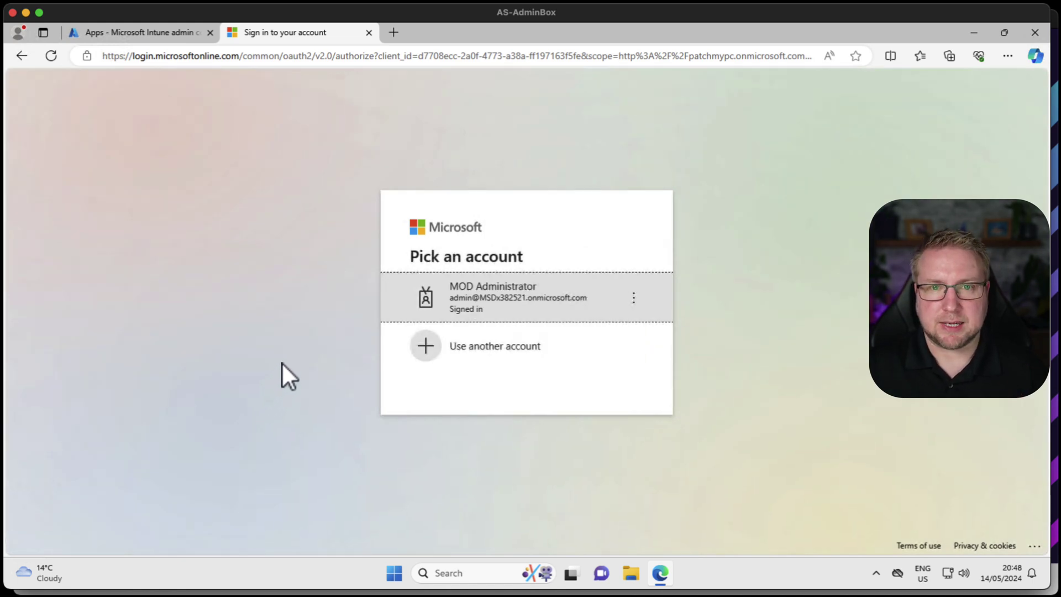
Continue as the administrator, review both permissions, and accept them on behalf of the organisation
{"action": "left_click", "coordinate": [518, 291]}
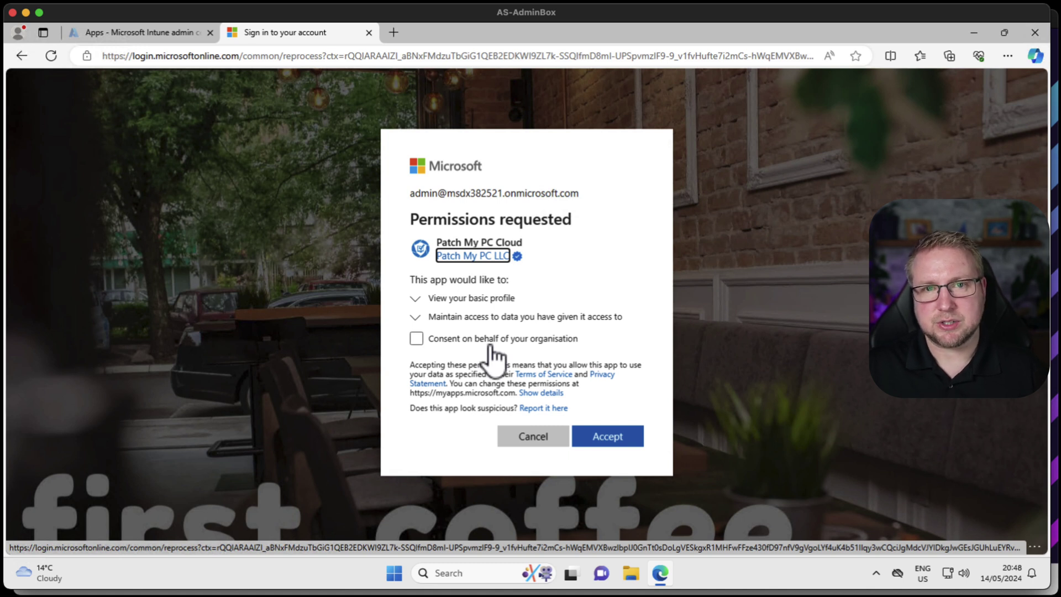
{"action": "left_click", "coordinate": [489, 299]}
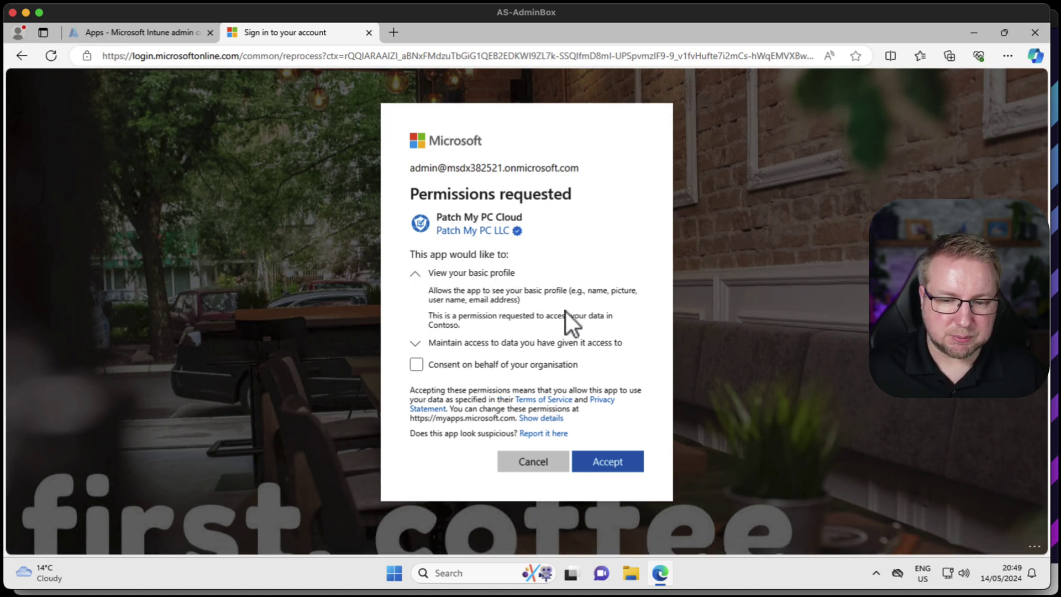
{"action": "left_click", "coordinate": [549, 346]}
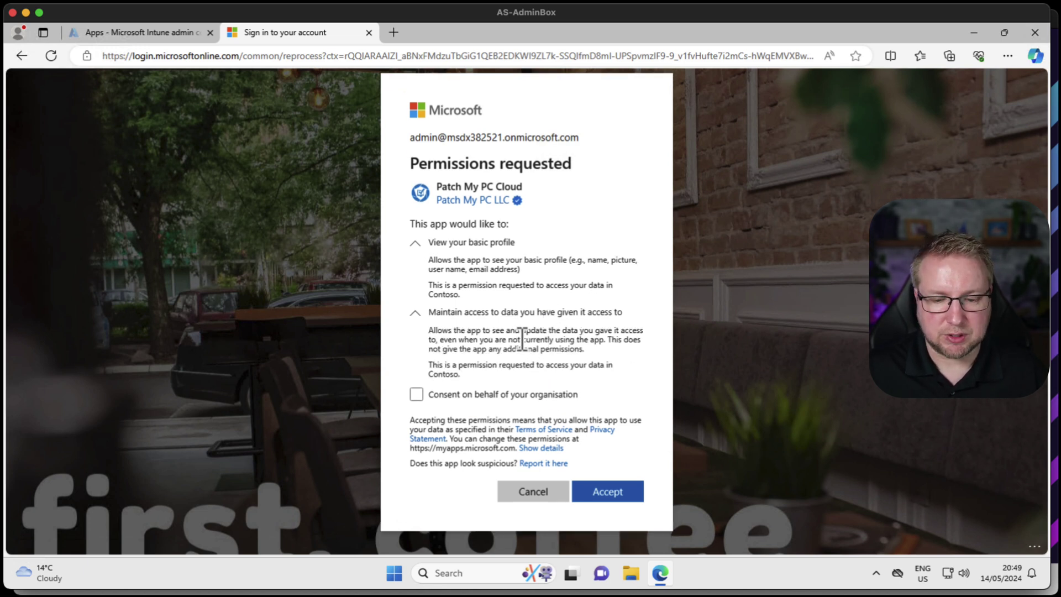
{"action": "left_click", "coordinate": [461, 395]}
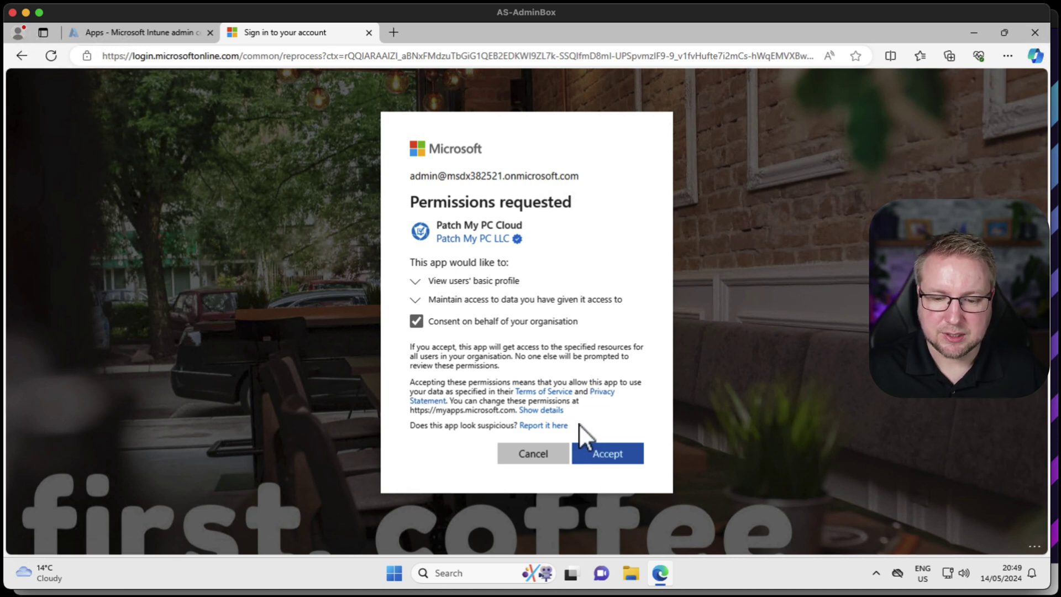
{"action": "left_click", "coordinate": [606, 461]}
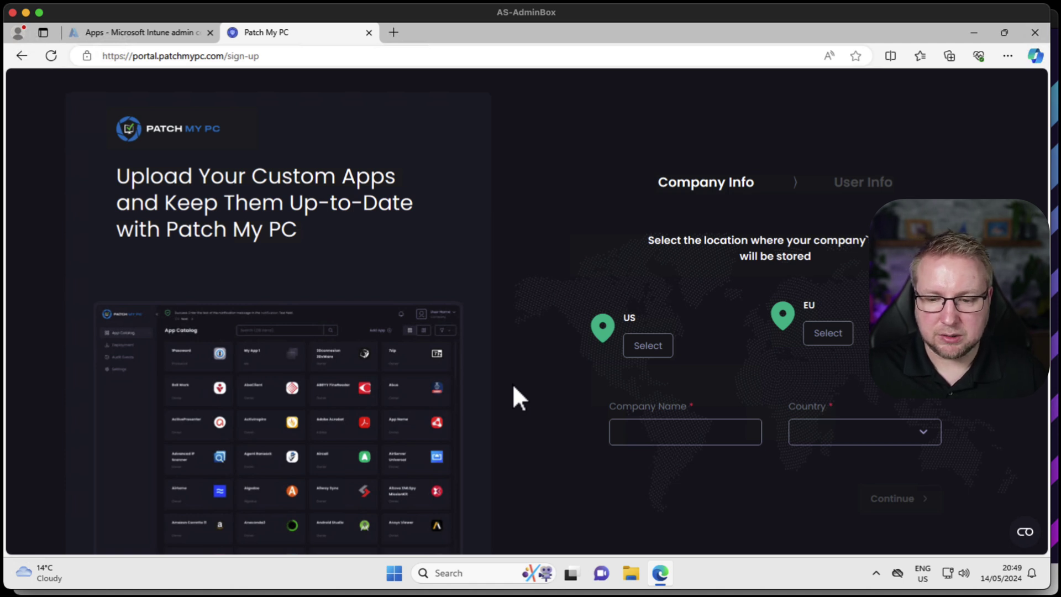
Register company 'First Coffee' with EU data storage and country United Kingdom
{"action": "left_click", "coordinate": [828, 335]}
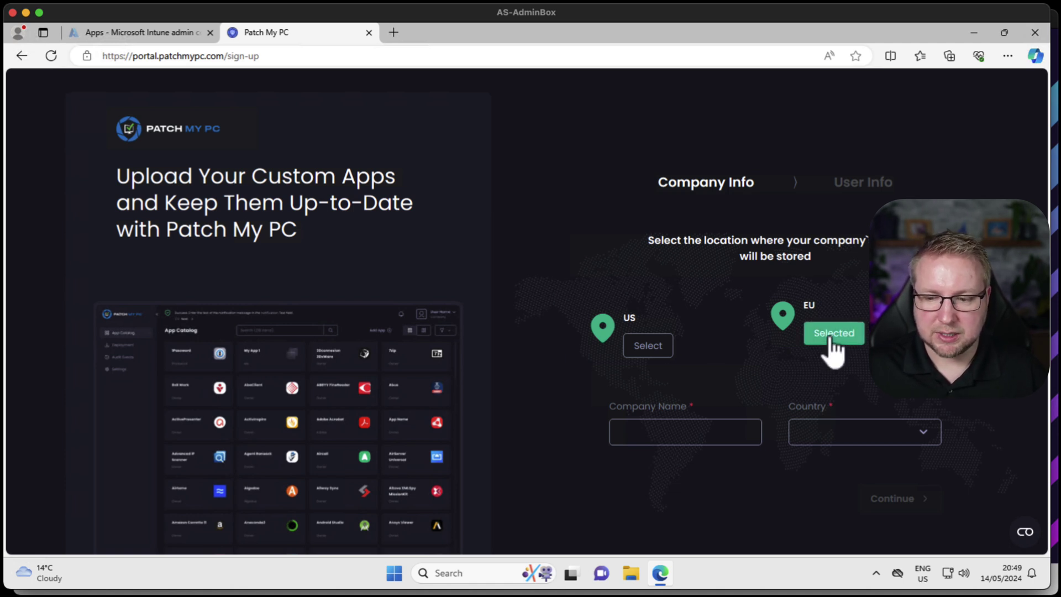
{"action": "left_click", "coordinate": [697, 430]}
{"action": "type", "text": "First Coffee"}
{"action": "left_click", "coordinate": [939, 438]}
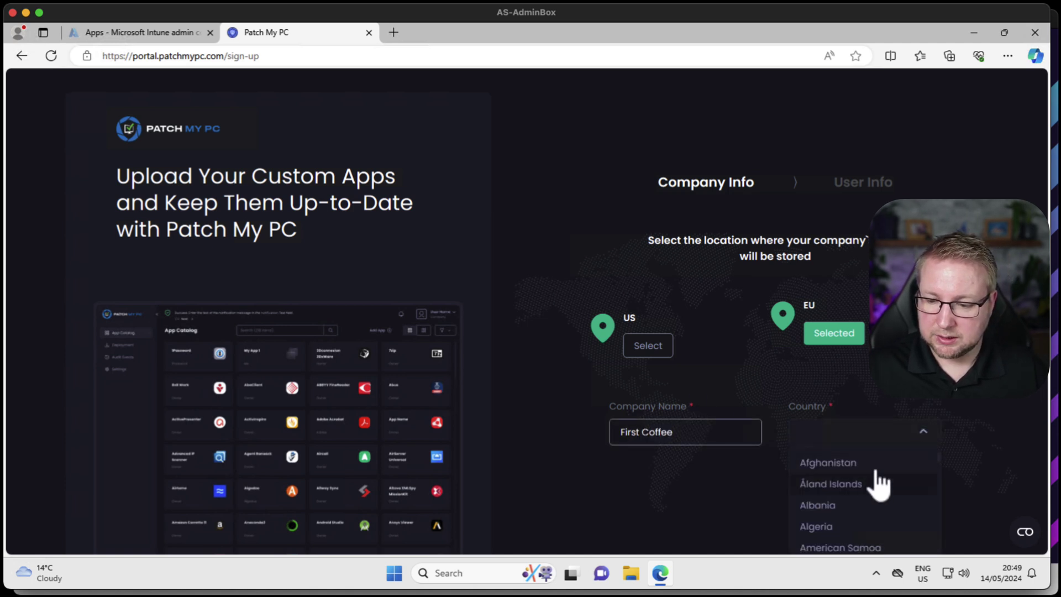
{"action": "type", "text": "unit"}
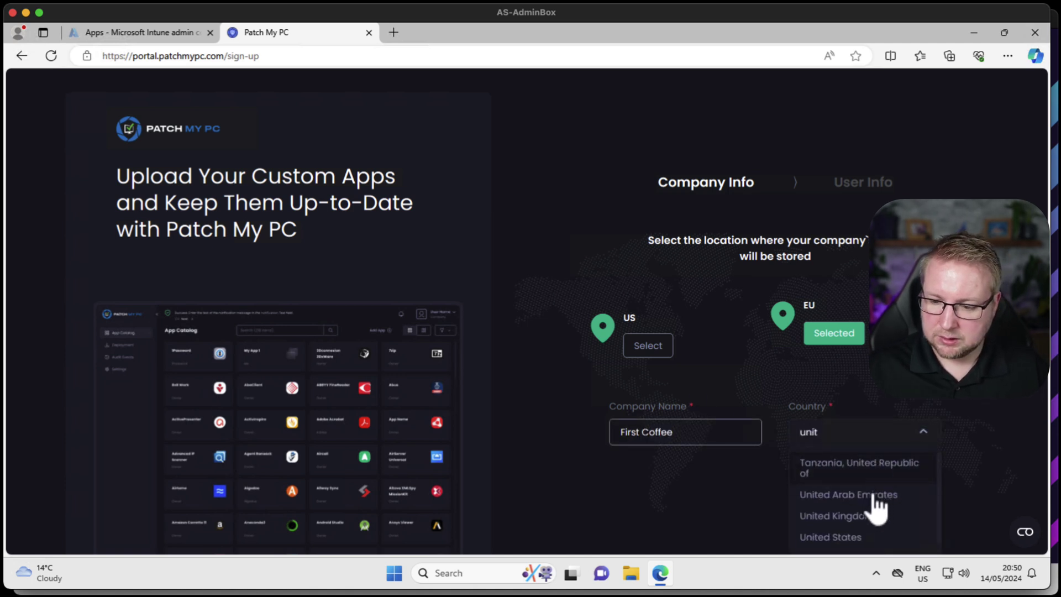
{"action": "left_click", "coordinate": [871, 517]}
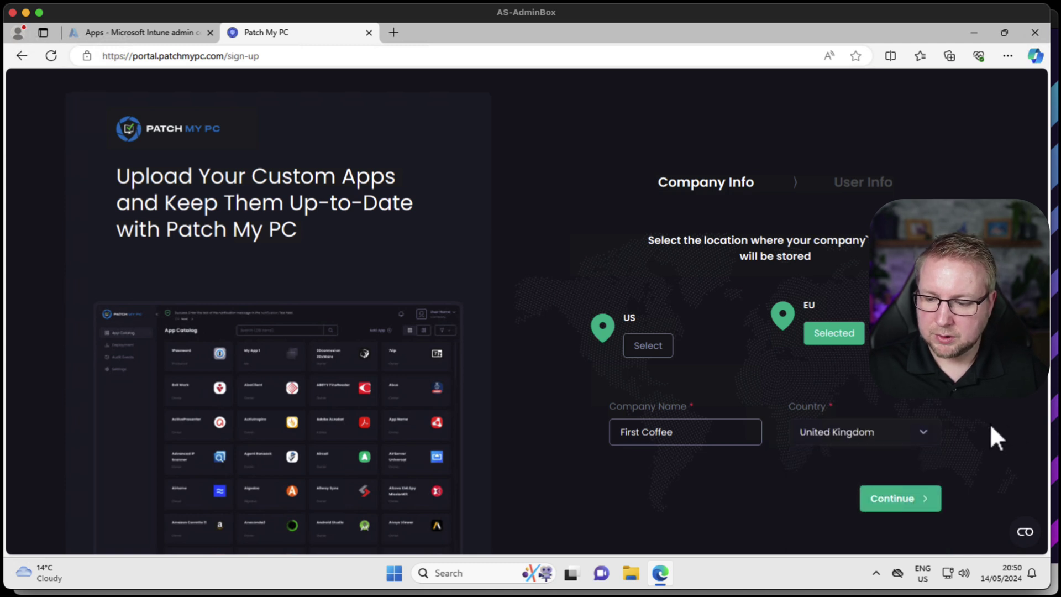
{"action": "left_click", "coordinate": [917, 501]}
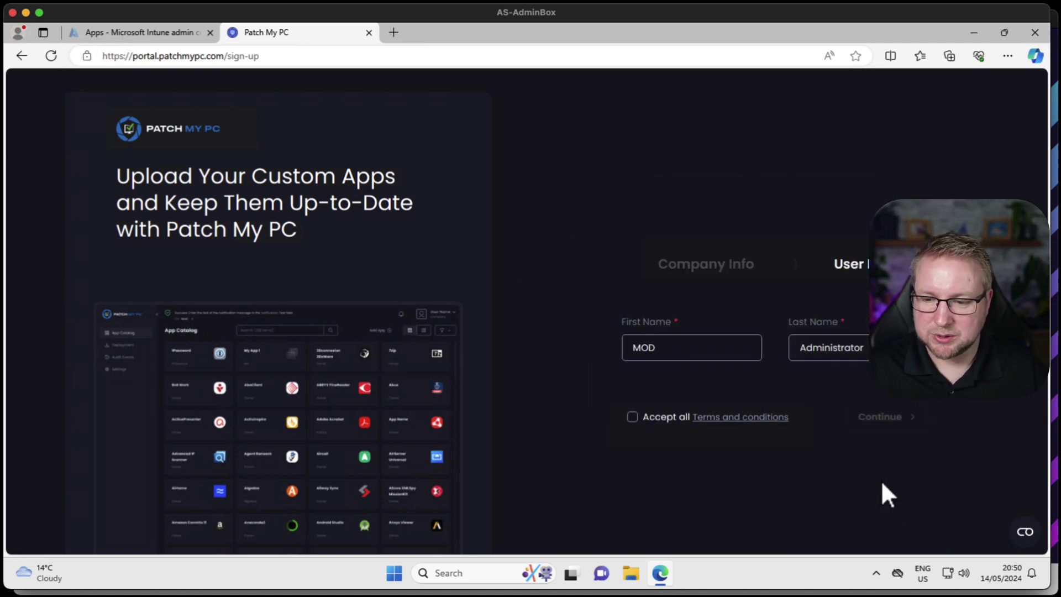
Replace the prefilled first name, accept all terms, and submit the sign-up details
{"action": "double_click", "coordinate": [694, 354]}
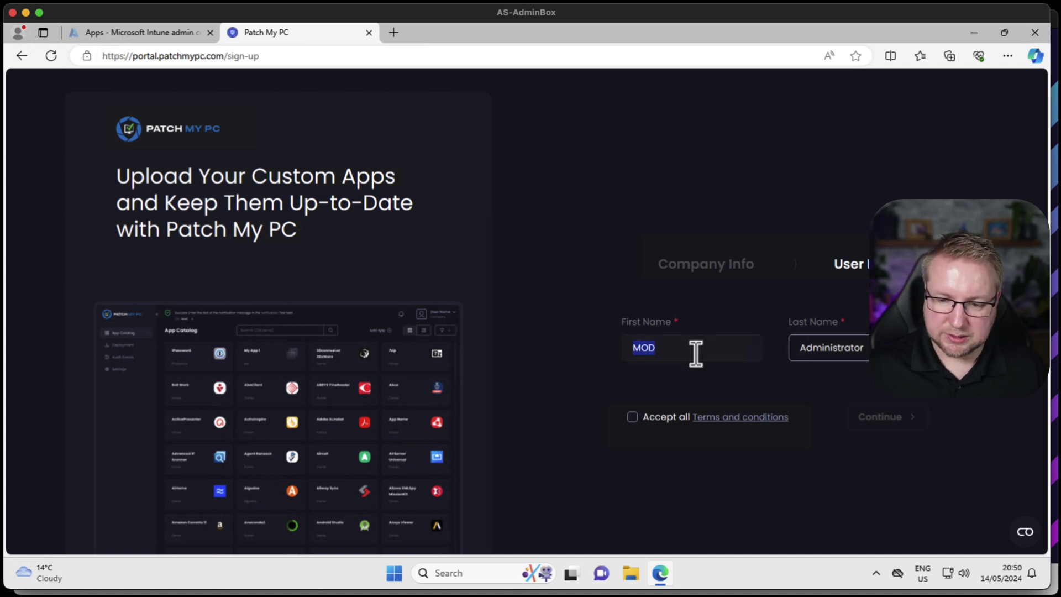
{"action": "key", "text": "BackSpace"}
{"action": "type", "text": "Demo"}
{"action": "key", "text": "Tab"}
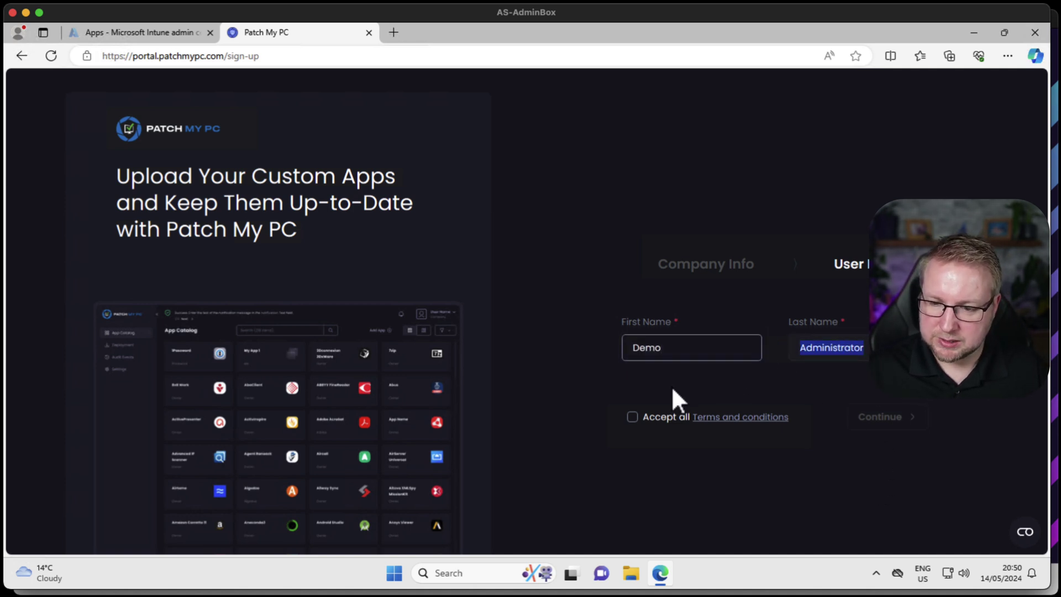
{"action": "left_click", "coordinate": [632, 417]}
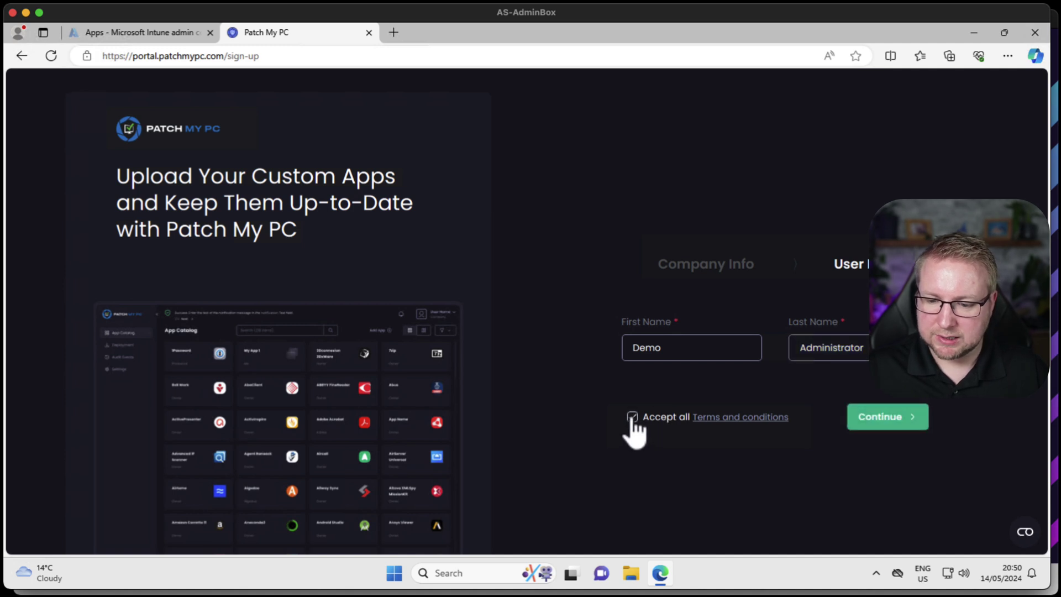
{"action": "left_click", "coordinate": [906, 423]}
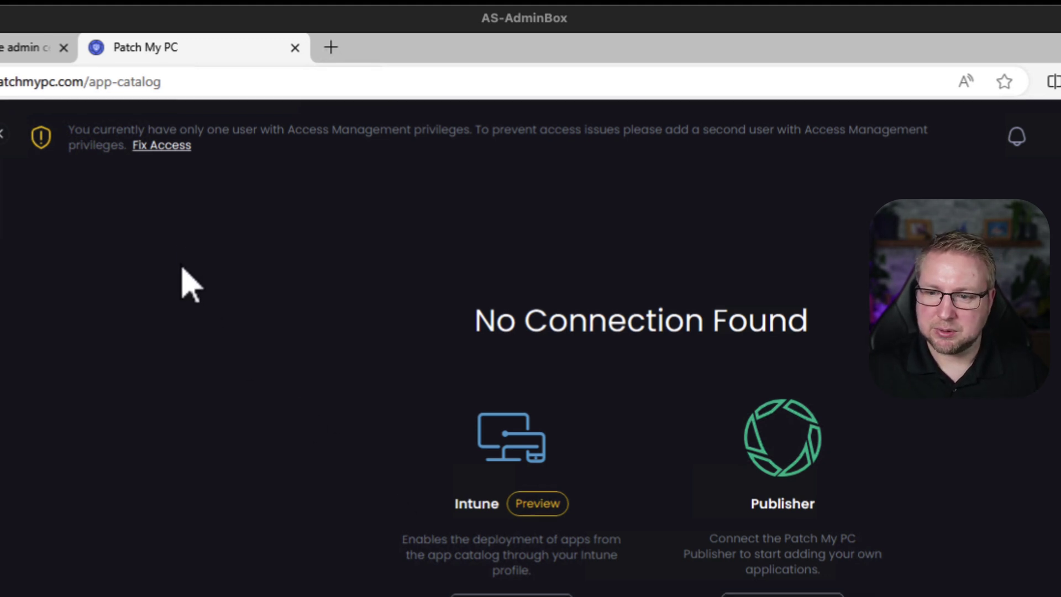
Review users under Fix Access, cancel a second-user invitation, and return to the App Catalog
{"action": "left_click", "coordinate": [161, 144]}
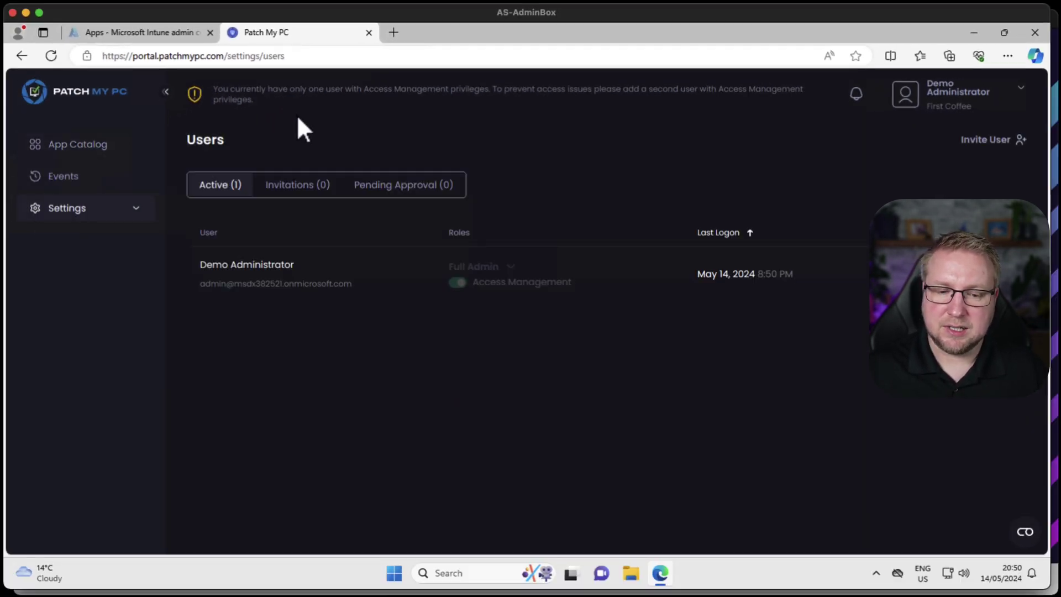
{"action": "left_click", "coordinate": [1001, 146]}
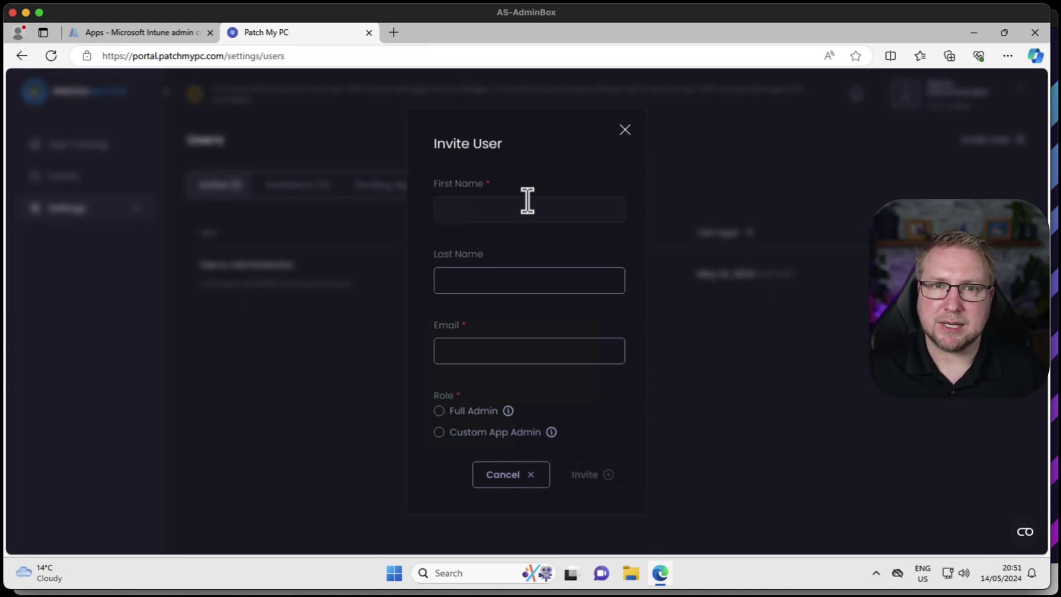
{"action": "left_click", "coordinate": [521, 475]}
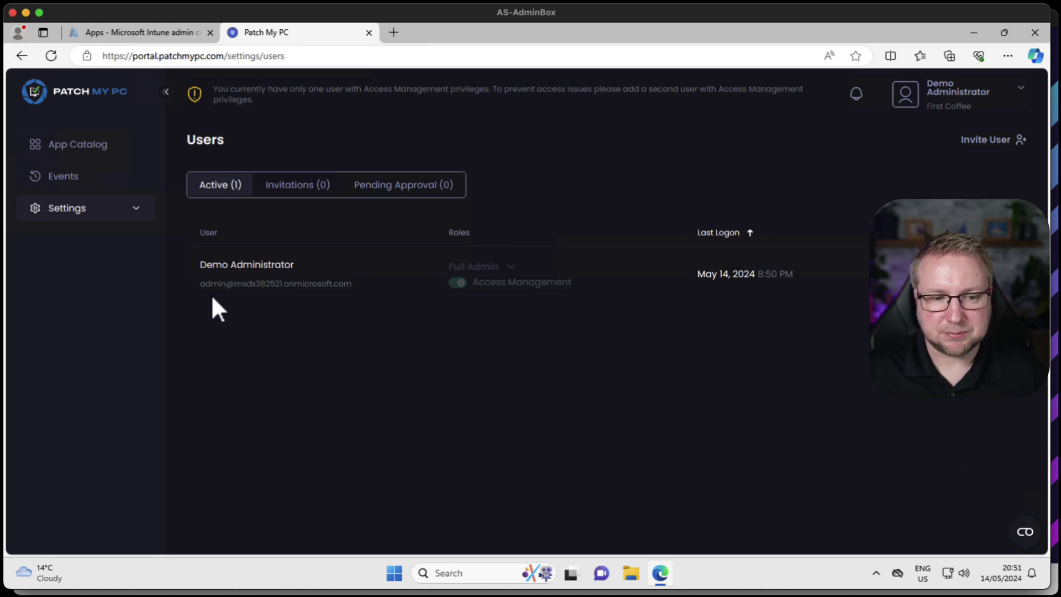
{"action": "left_click", "coordinate": [111, 145]}
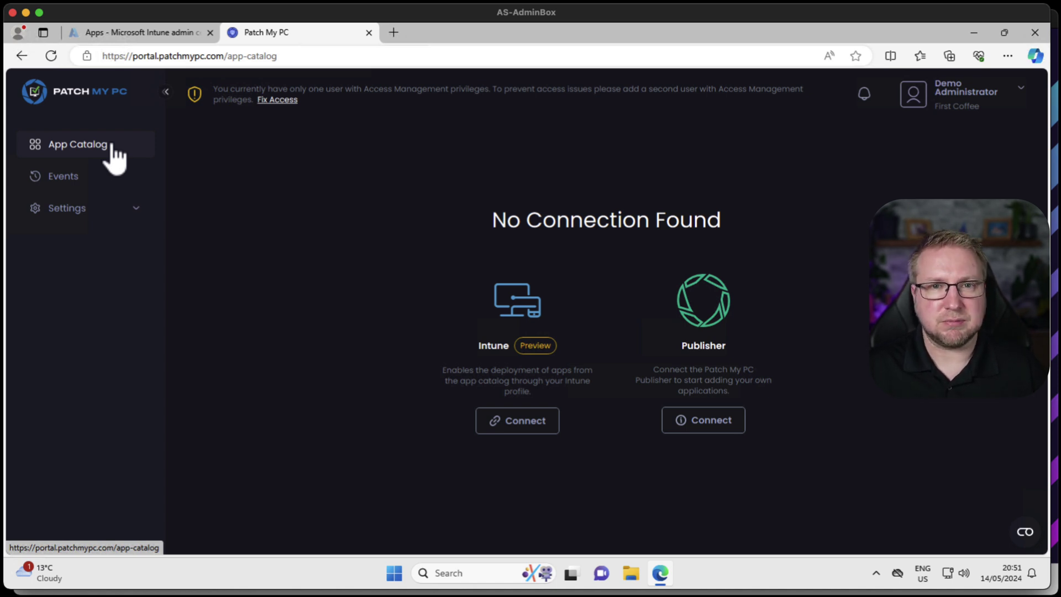
Start the Intune connection, acknowledge the Preview Feature notice, and choose the administrator account
{"action": "left_click", "coordinate": [552, 430]}
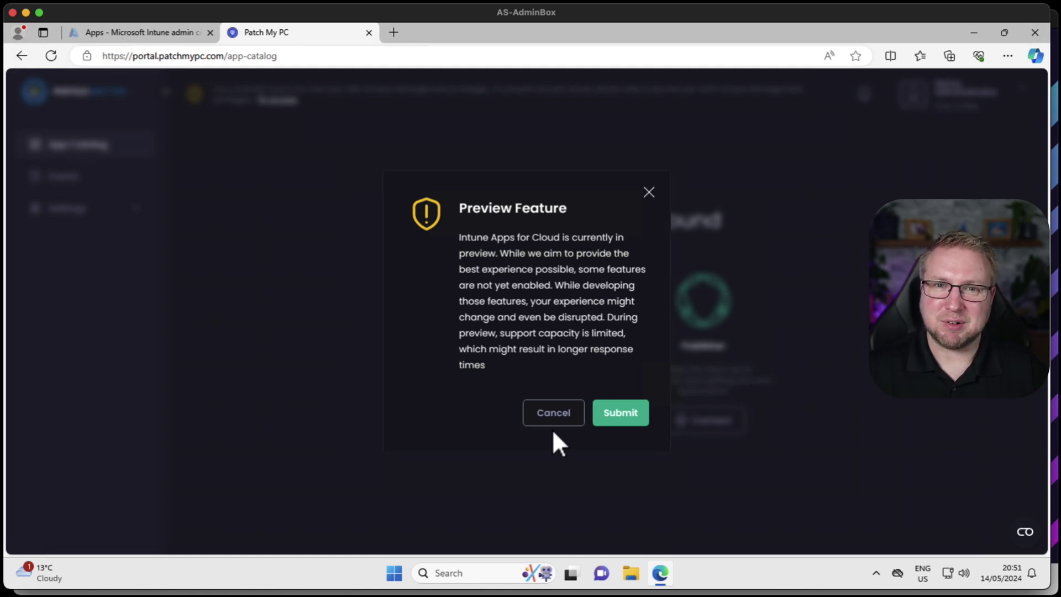
{"action": "left_click", "coordinate": [612, 415]}
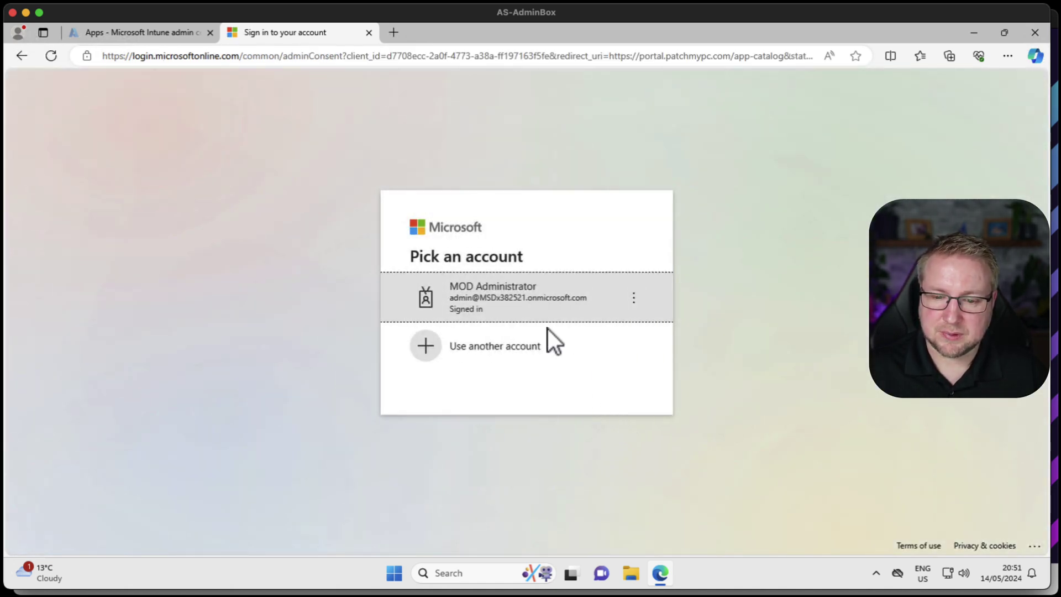
{"action": "left_click", "coordinate": [523, 311]}
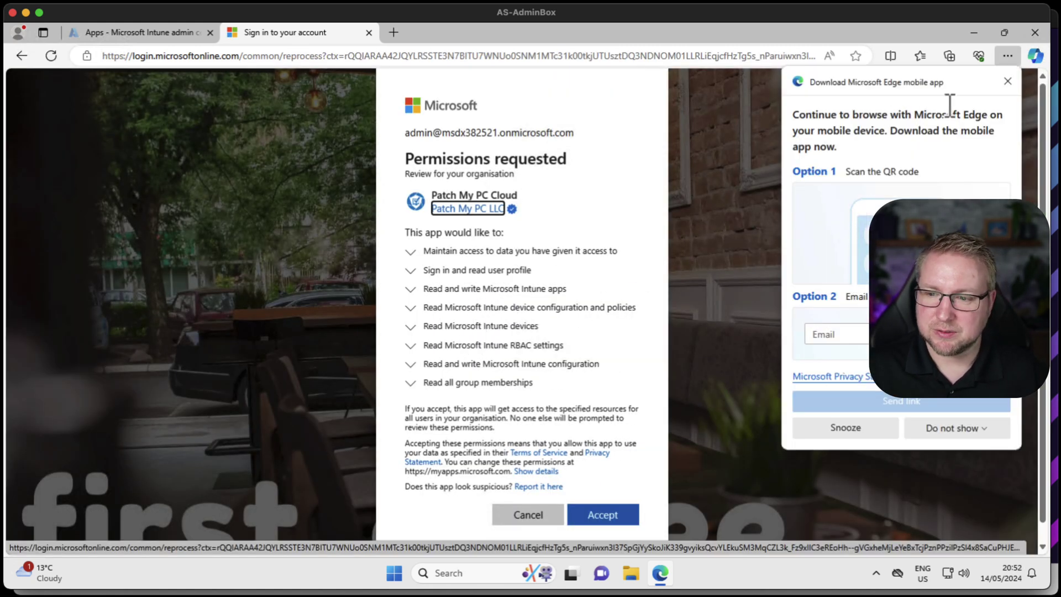
Review the Intune apps and configuration permissions and accept them for the organisation
{"action": "left_click", "coordinate": [1014, 81]}
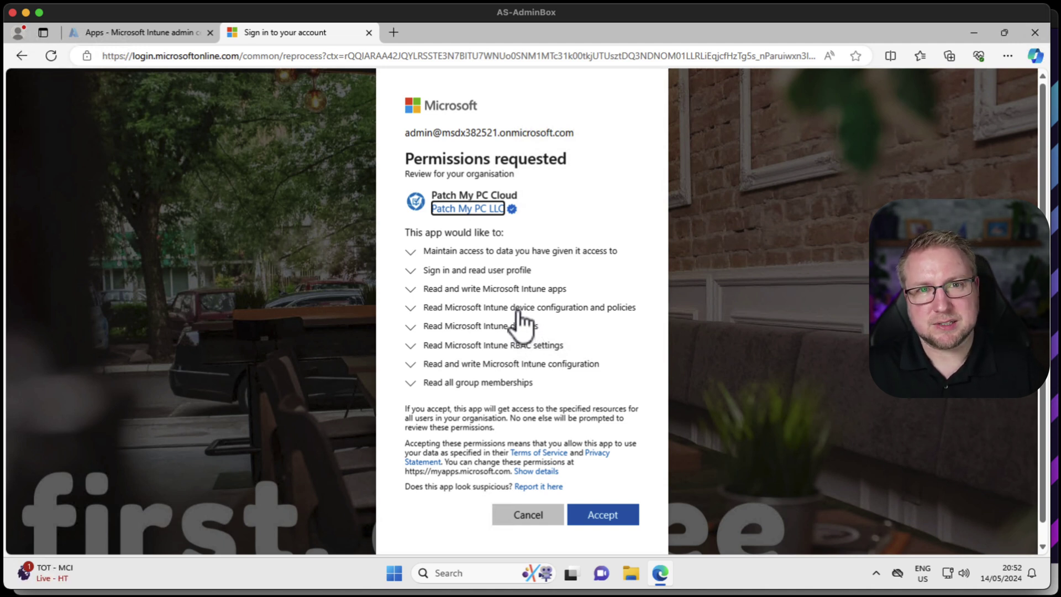
{"action": "left_click", "coordinate": [411, 292]}
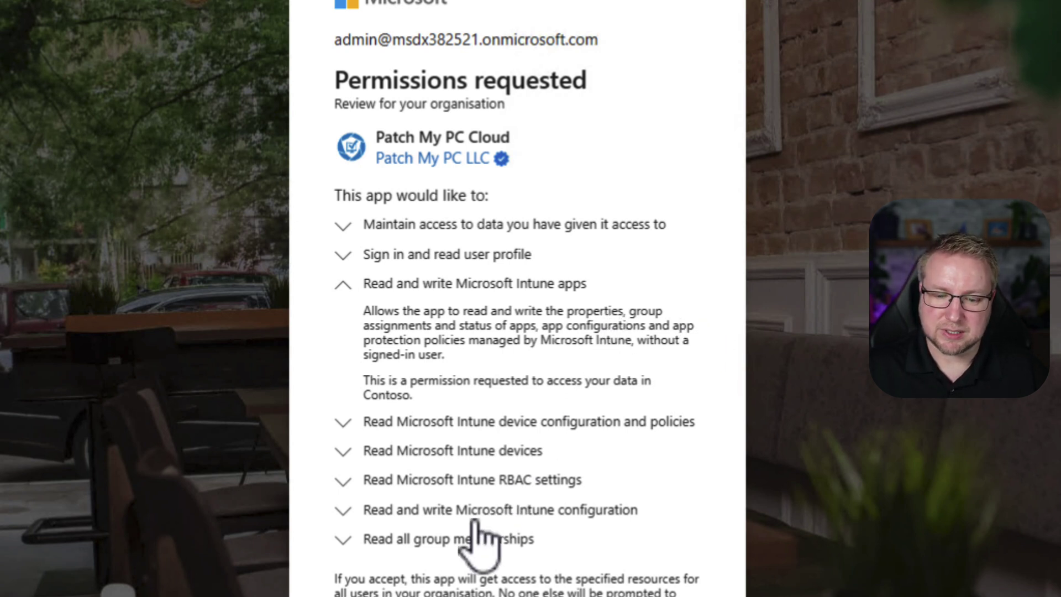
{"action": "left_click", "coordinate": [548, 511]}
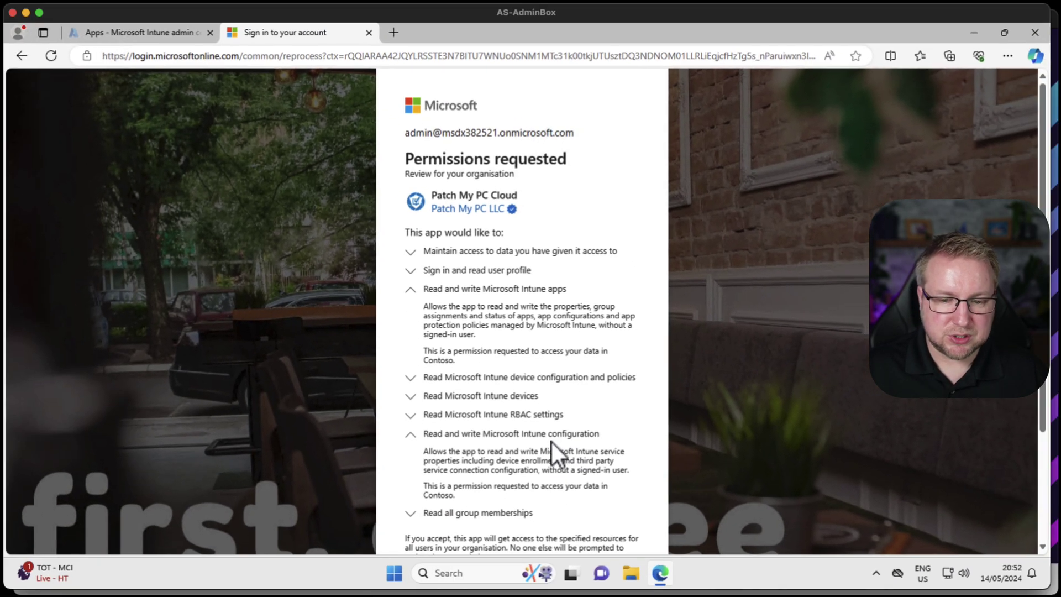
{"action": "left_click", "coordinate": [563, 516]}
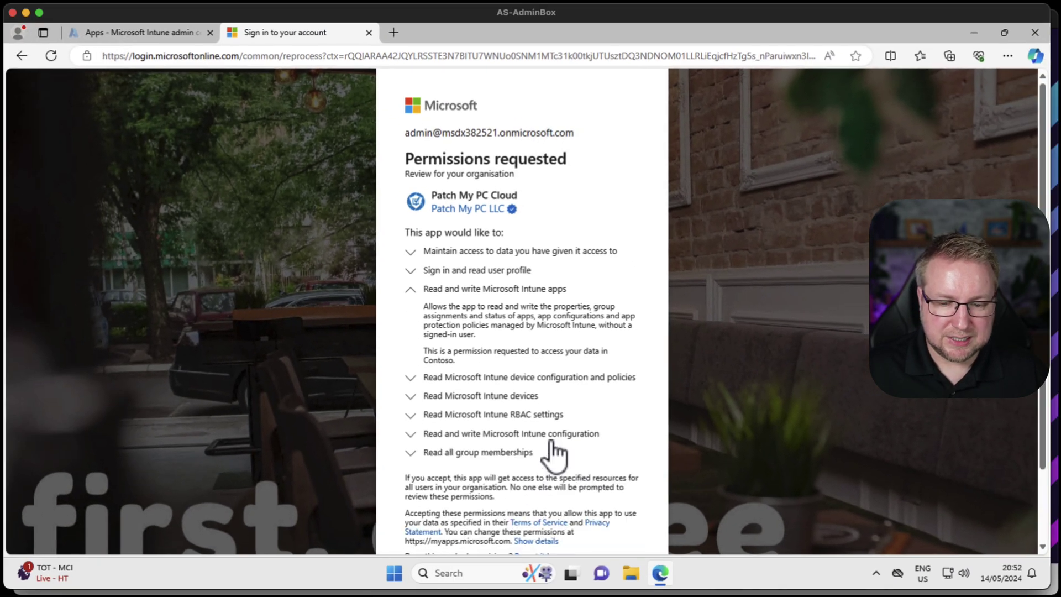
{"action": "left_click", "coordinate": [474, 289]}
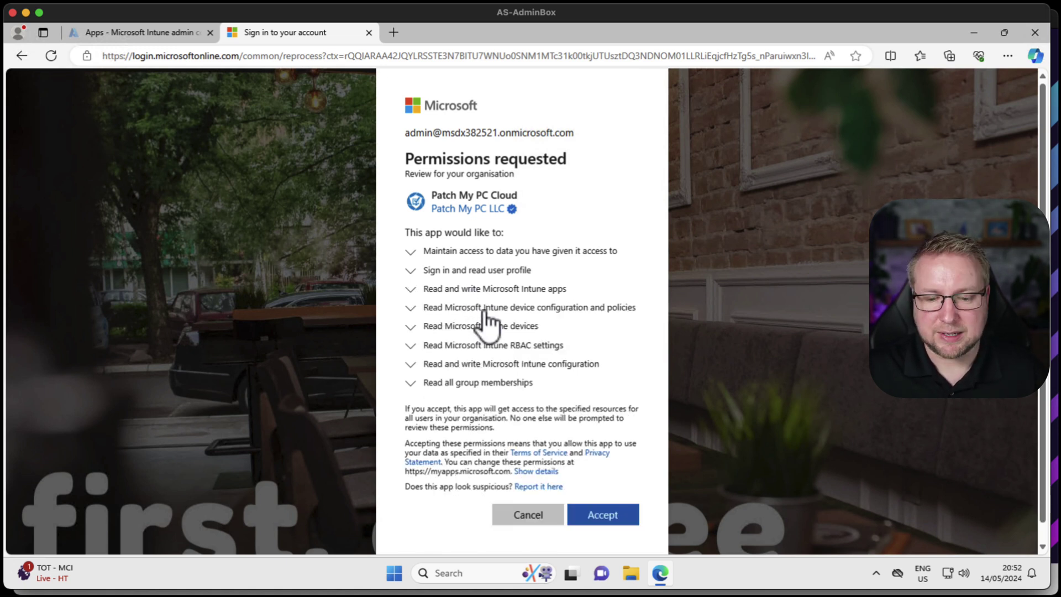
{"action": "left_click", "coordinate": [623, 516]}
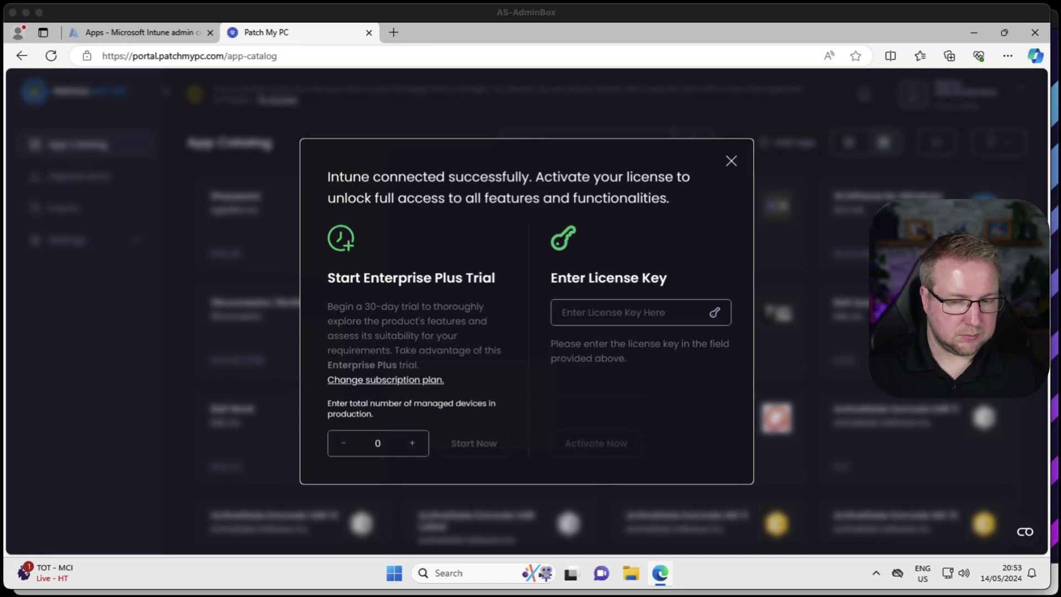
Paste the license key into the Enter License Key field and activate it
{"action": "left_click", "coordinate": [600, 313]}
{"action": "key", "text": "ctrl+v"}
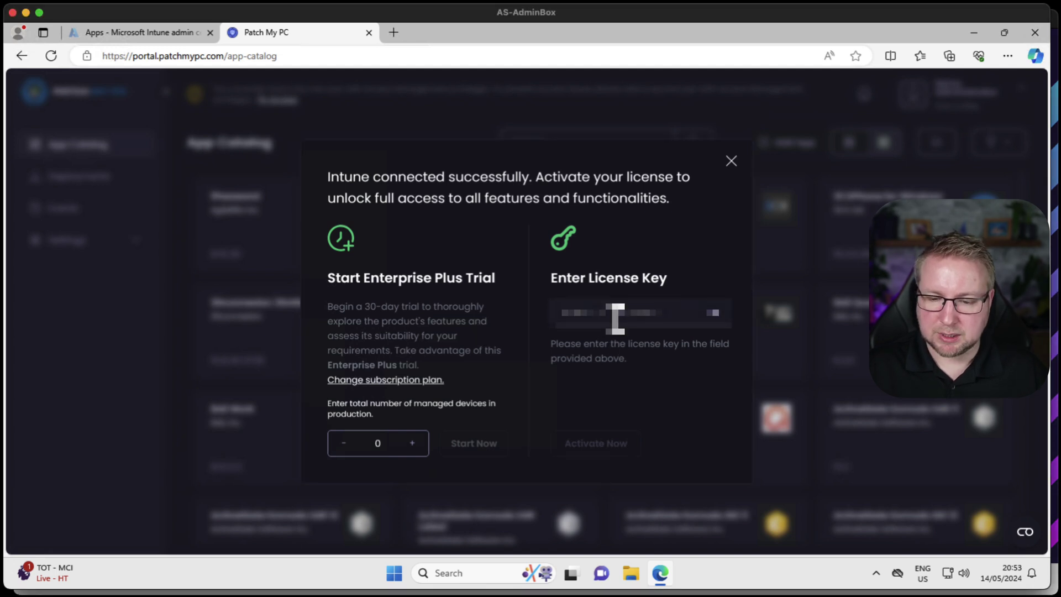
{"action": "left_click", "coordinate": [617, 451]}
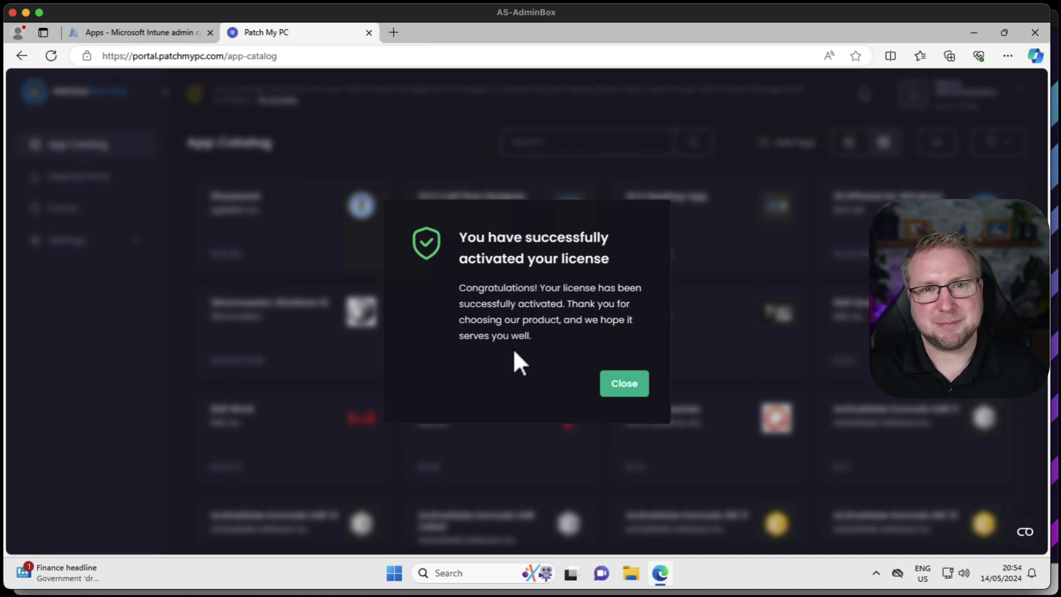
Close the license confirmation and open the balenaEtcher card from the App Catalog's B entries
{"action": "left_click", "coordinate": [618, 387]}
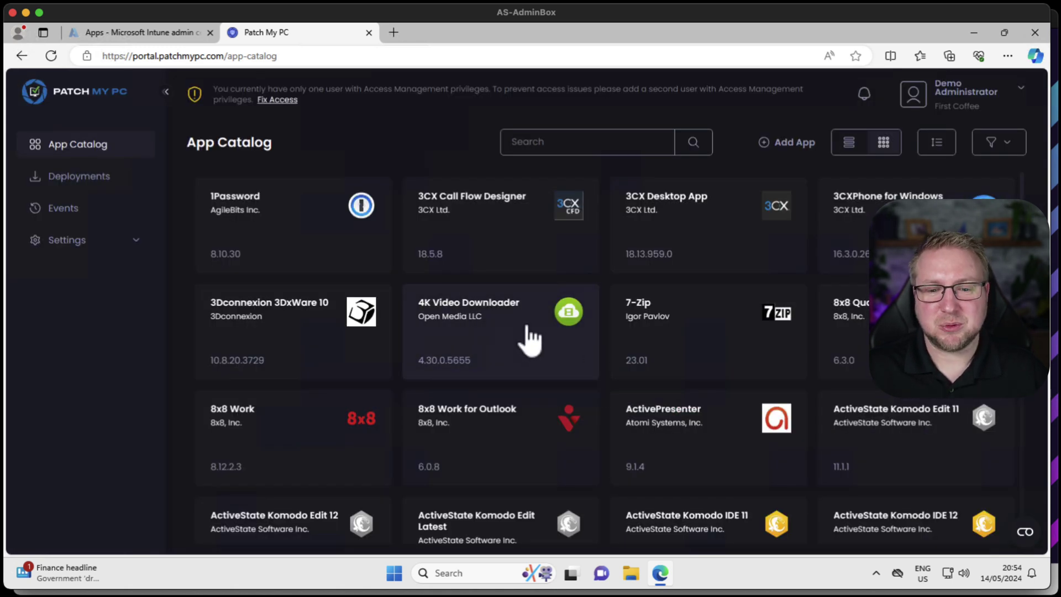
{"action": "scroll", "coordinate": [608, 359], "scroll_direction": "down", "scroll_amount": 15}
{"action": "scroll", "coordinate": [1026, 469], "scroll_direction": "down", "scroll_amount": 4}
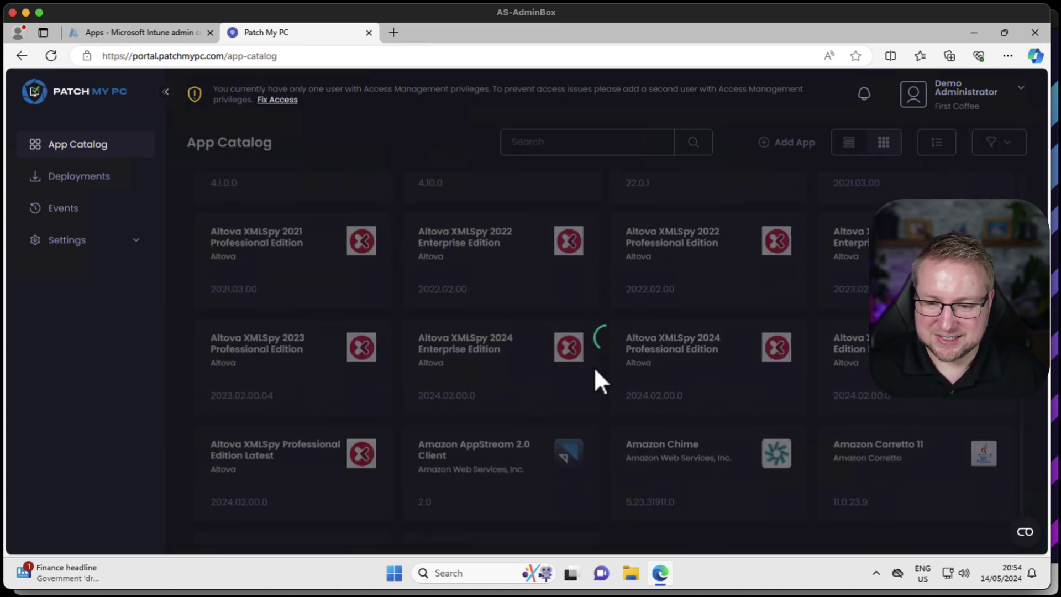
{"action": "scroll", "coordinate": [635, 373], "scroll_direction": "down", "scroll_amount": 10}
{"action": "scroll", "coordinate": [588, 362], "scroll_direction": "down", "scroll_amount": 7}
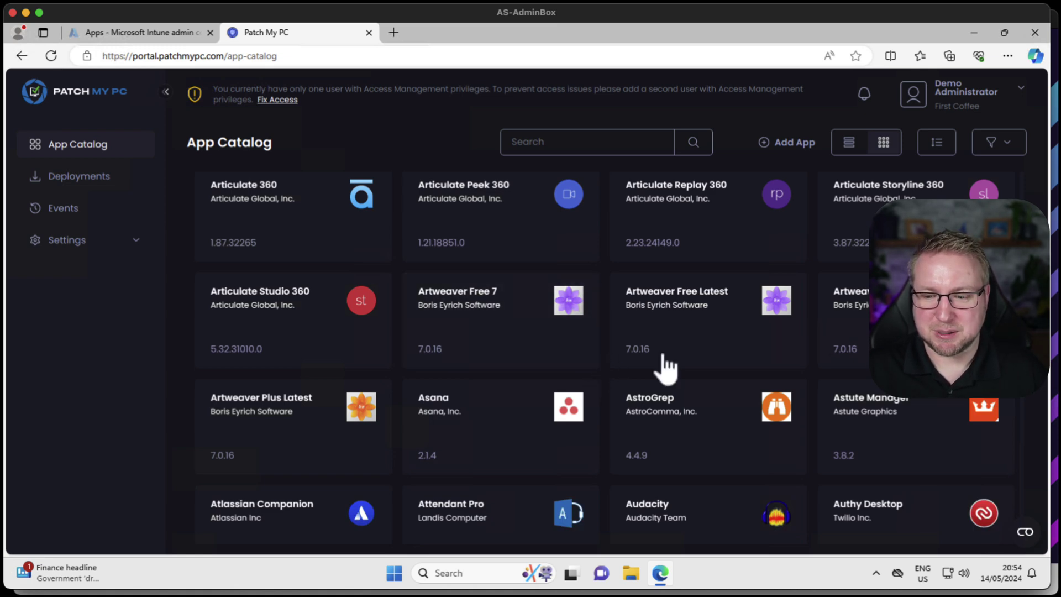
{"action": "scroll", "coordinate": [539, 413], "scroll_direction": "down", "scroll_amount": 5}
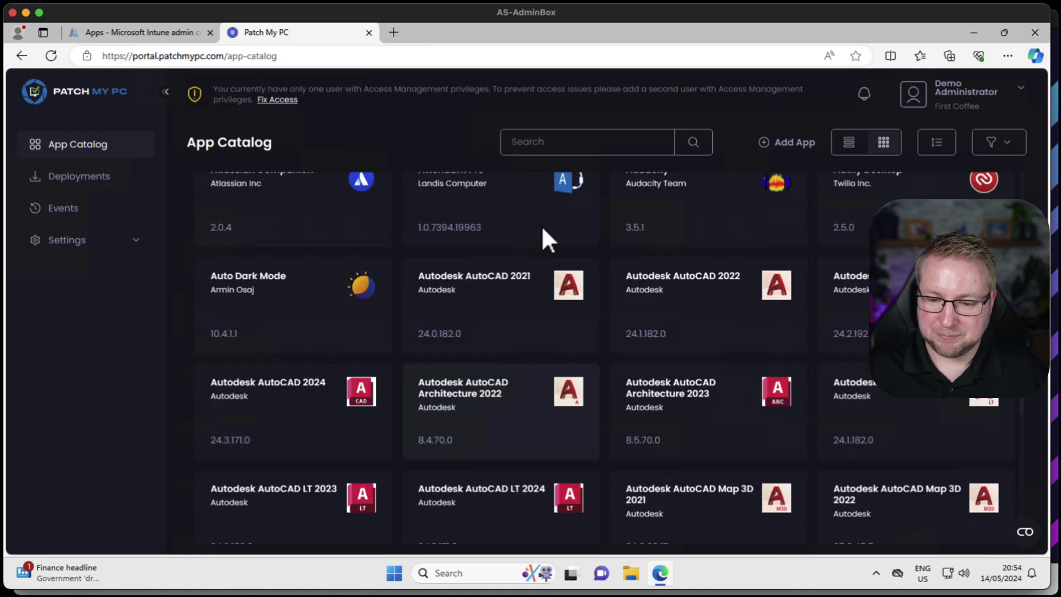
{"action": "scroll", "coordinate": [564, 400], "scroll_direction": "down", "scroll_amount": 5}
{"action": "scroll", "coordinate": [590, 409], "scroll_direction": "down", "scroll_amount": 6}
{"action": "scroll", "coordinate": [593, 414], "scroll_direction": "down", "scroll_amount": 3}
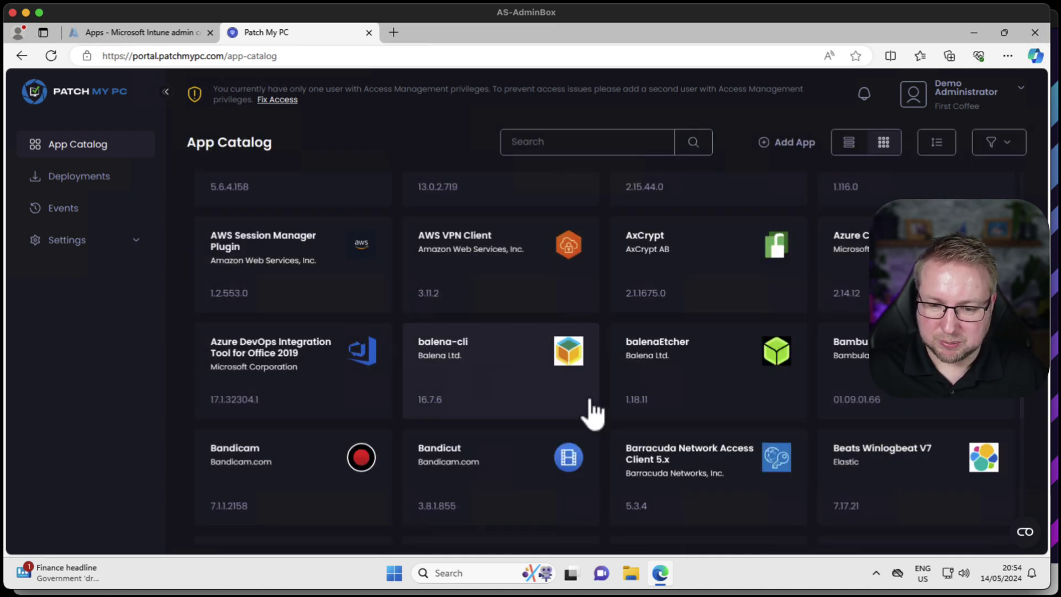
{"action": "scroll", "coordinate": [589, 400], "scroll_direction": "down", "scroll_amount": 3}
{"action": "scroll", "coordinate": [590, 400], "scroll_direction": "up", "scroll_amount": 1}
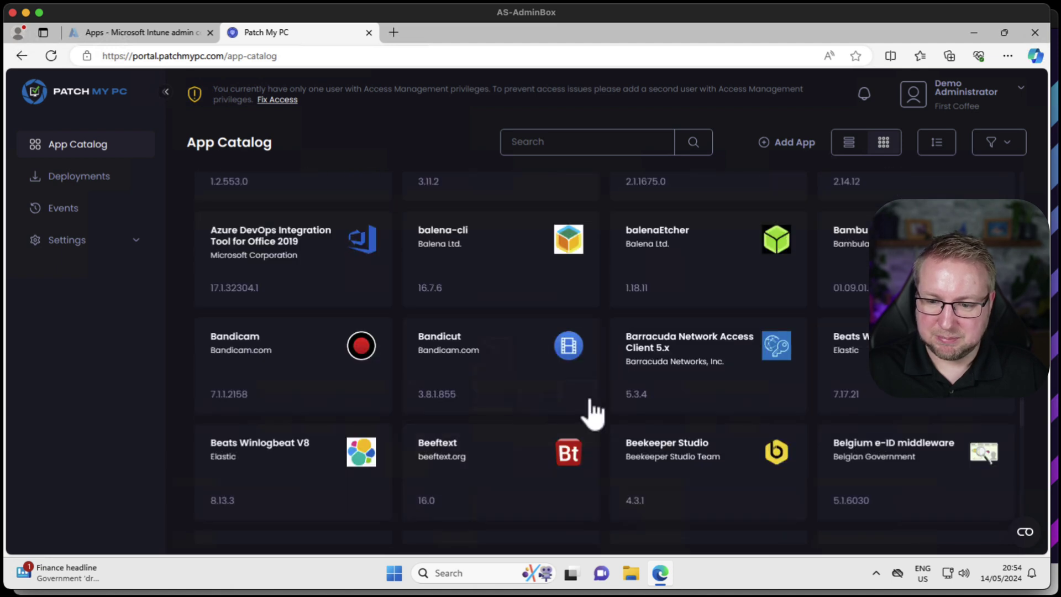
{"action": "left_click", "coordinate": [753, 256]}
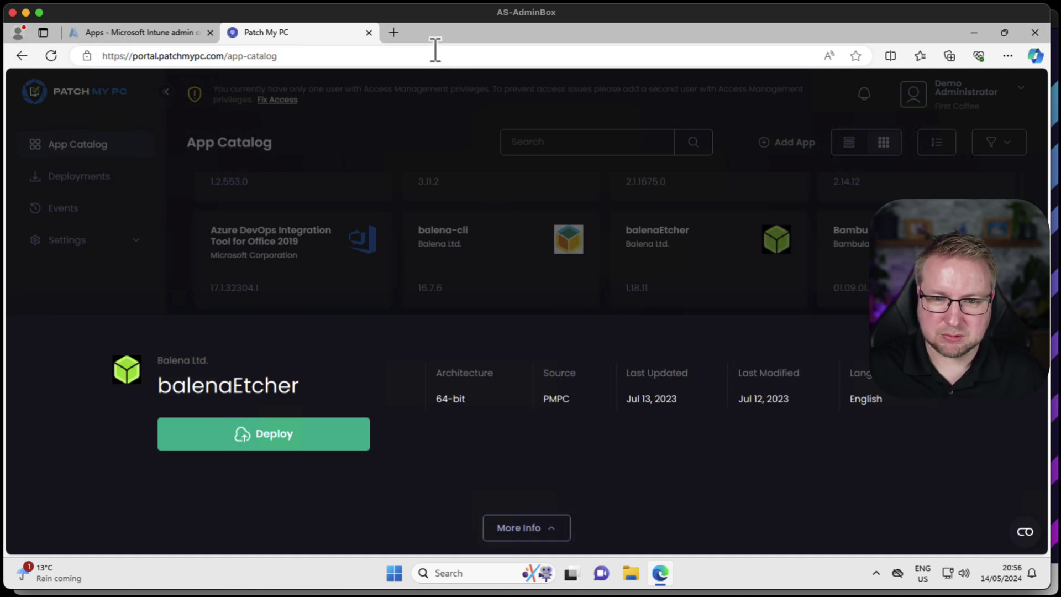
In a new tab, search Google for 'etcher'
{"action": "left_click", "coordinate": [393, 40]}
{"action": "type", "text": "g"}
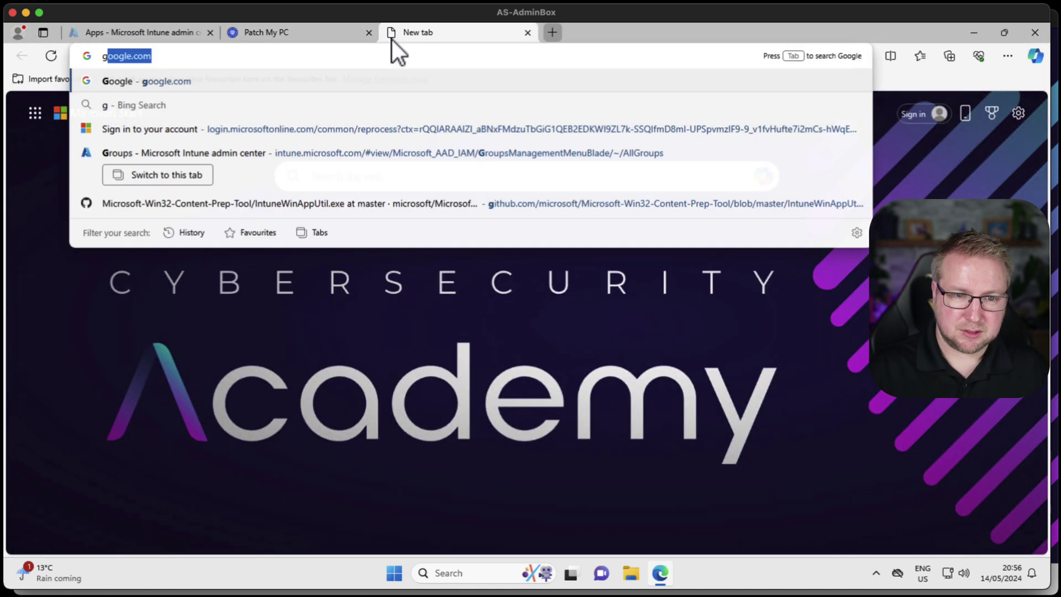
{"action": "type", "text": "oo"}
{"action": "key", "text": "Return"}
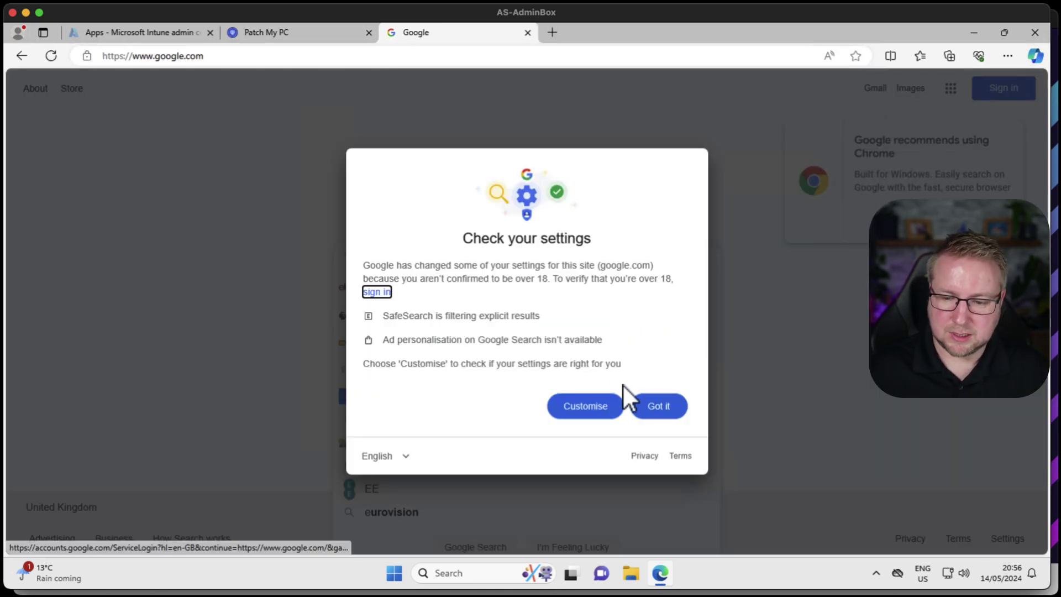
{"action": "left_click", "coordinate": [648, 406]}
{"action": "type", "text": "e"}
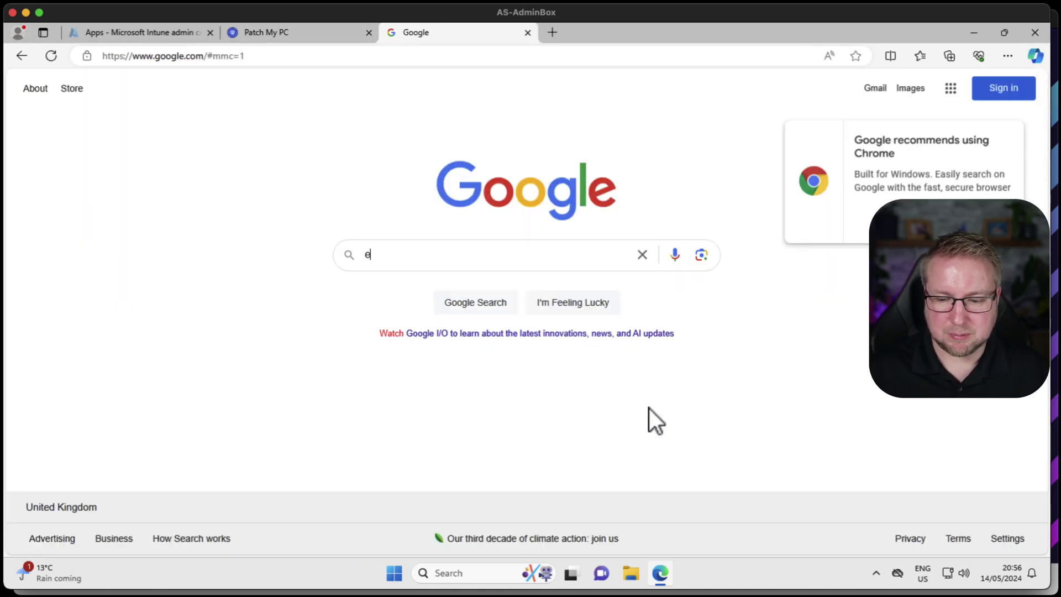
{"action": "left_click", "coordinate": [461, 250]}
{"action": "type", "text": "t"}
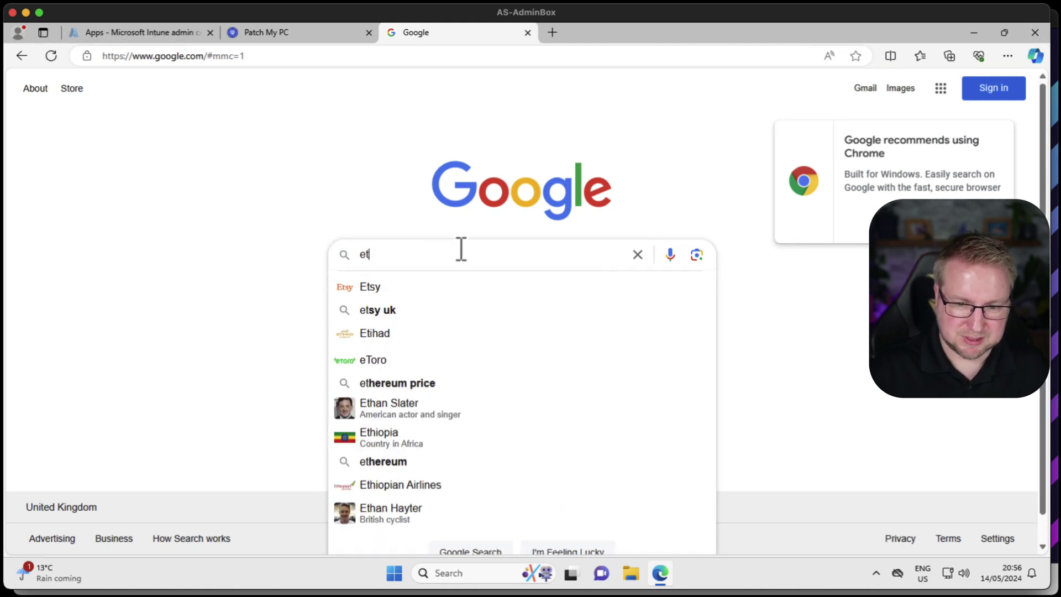
{"action": "type", "text": "cher"}
{"action": "key", "text": "Return"}
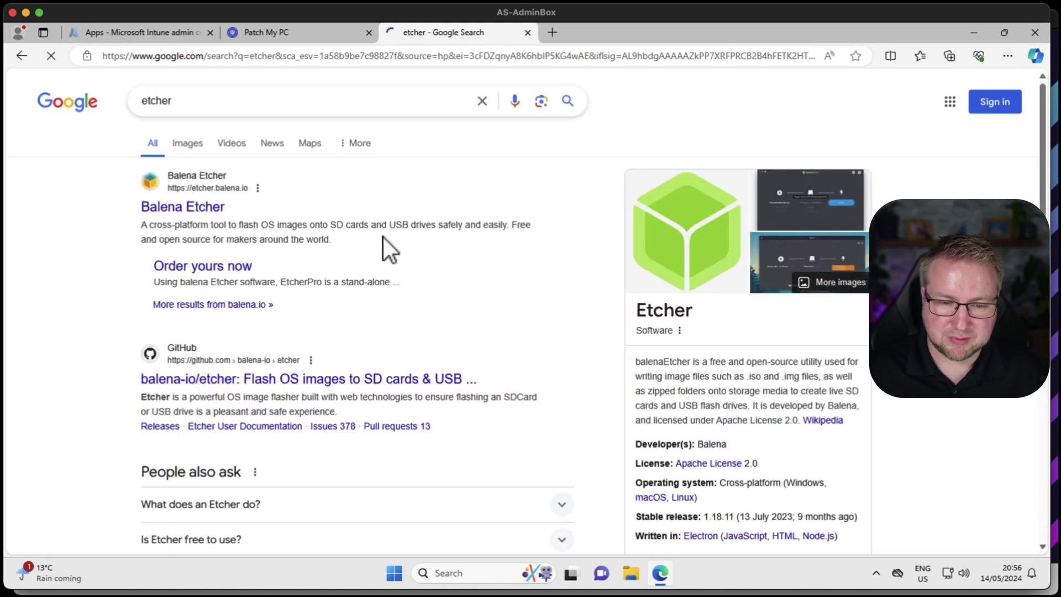
Open etcher.balena.io, accept its cookies, and scroll to the Download Etcher section
{"action": "left_click", "coordinate": [182, 209]}
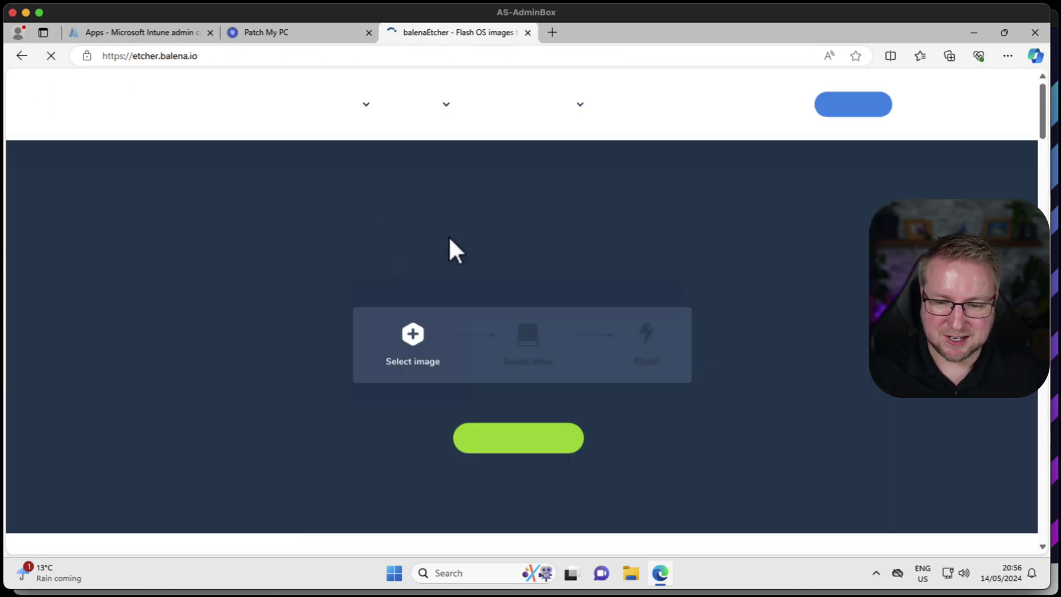
{"action": "scroll", "coordinate": [621, 416], "scroll_direction": "down", "scroll_amount": 4}
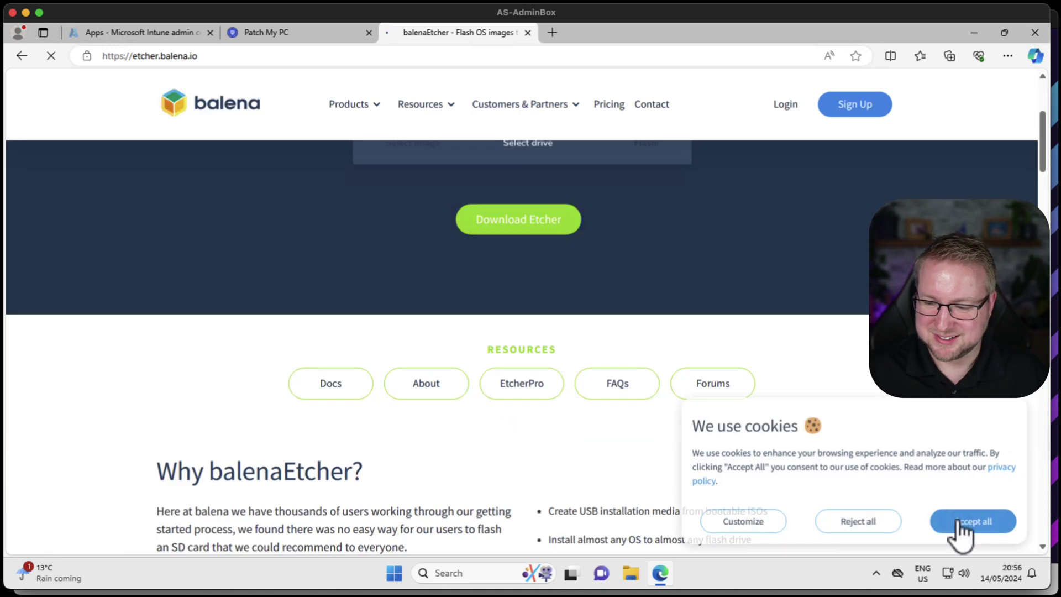
{"action": "left_click", "coordinate": [962, 522]}
{"action": "scroll", "coordinate": [575, 445], "scroll_direction": "down", "scroll_amount": 15}
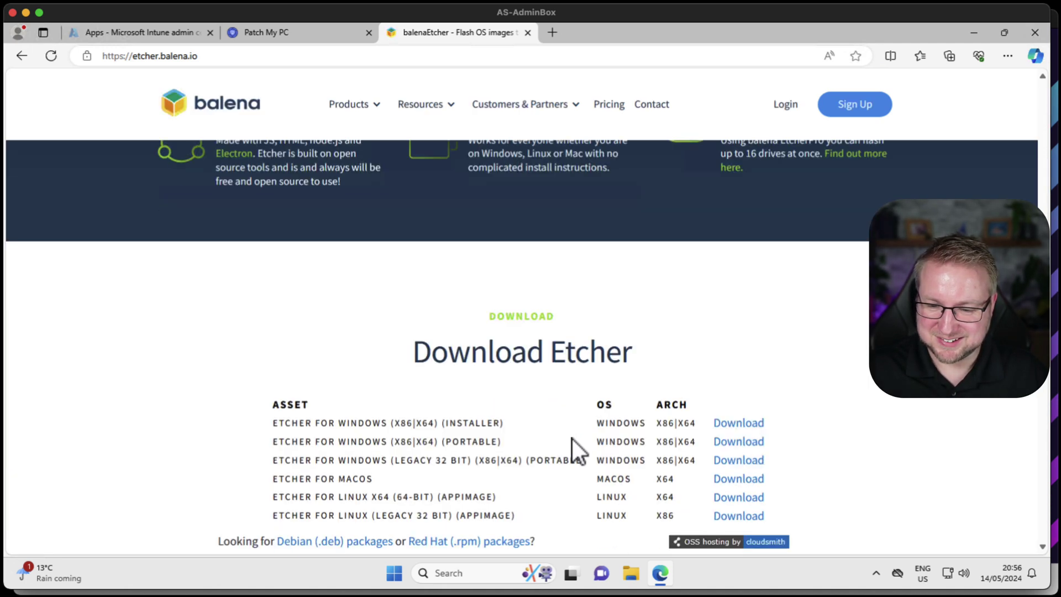
{"action": "scroll", "coordinate": [572, 439], "scroll_direction": "down", "scroll_amount": 3}
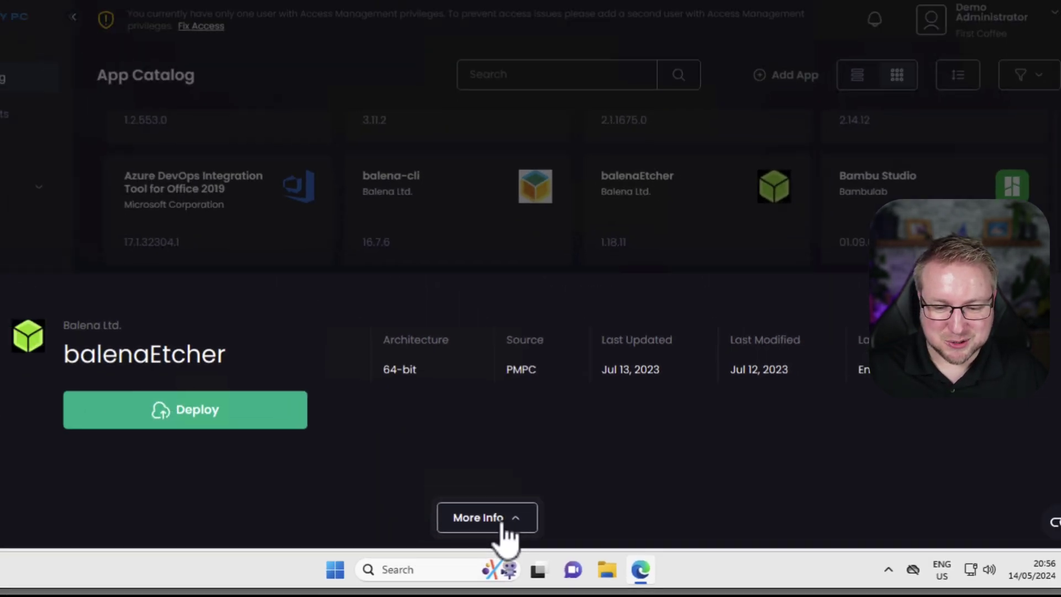
Expand then collapse balenaEtcher's full description, and launch its Deploy wizard
{"action": "left_click", "coordinate": [502, 525]}
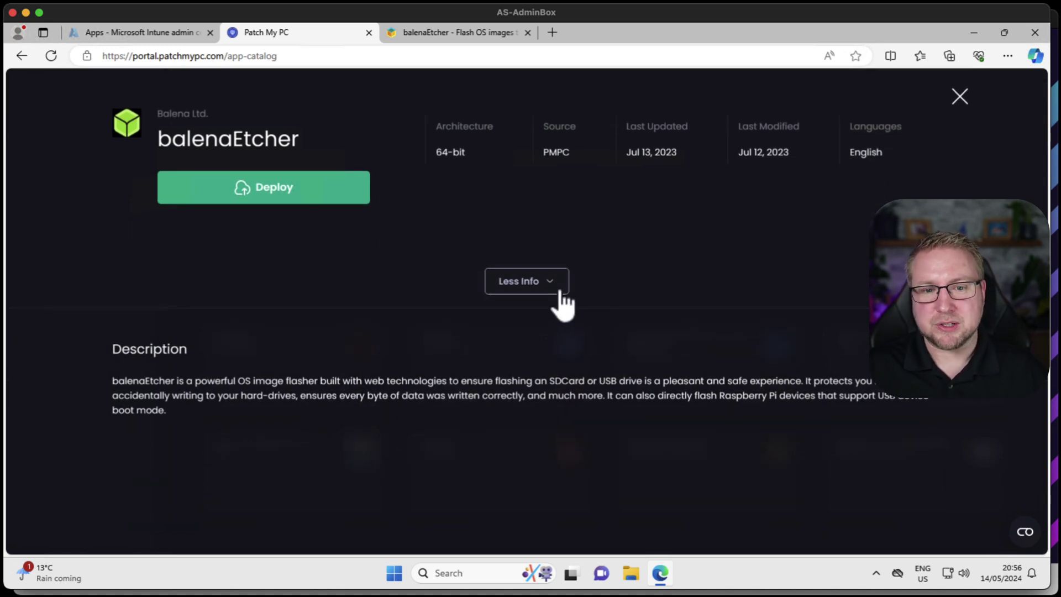
{"action": "left_click", "coordinate": [551, 289]}
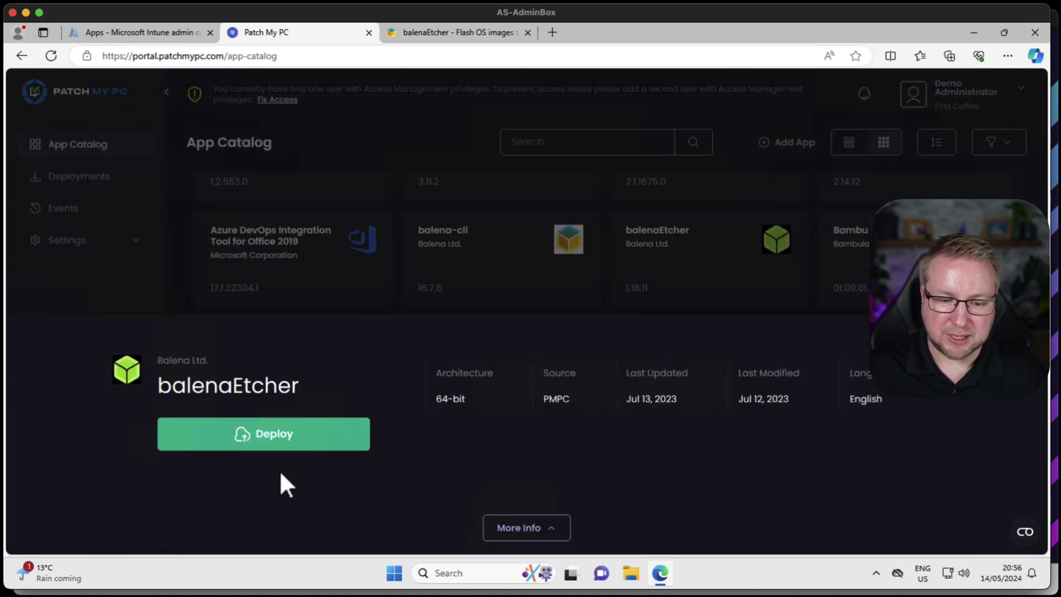
{"action": "left_click", "coordinate": [272, 444]}
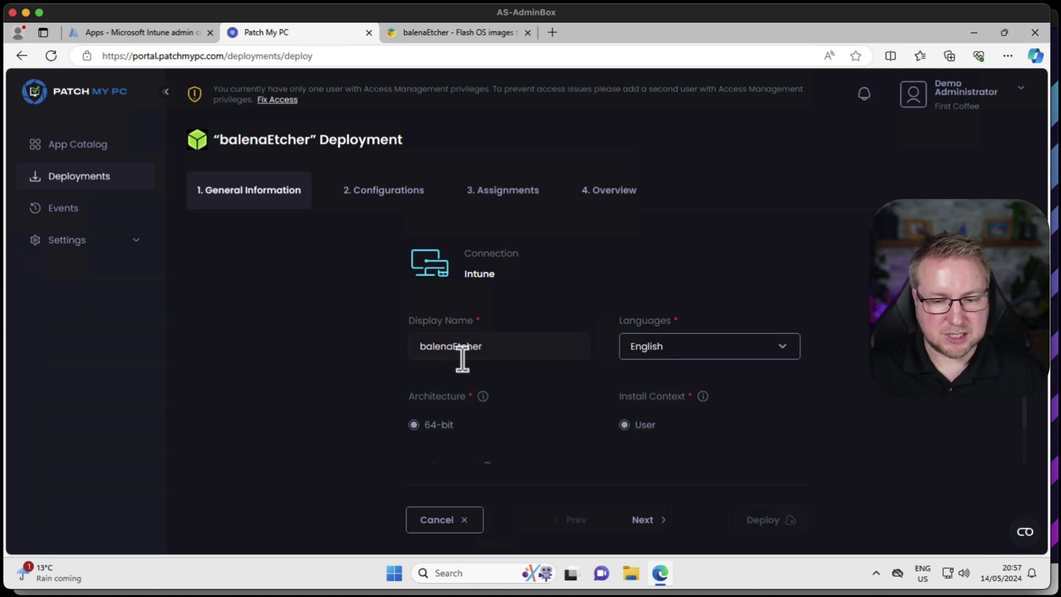
Keep balenaEtcher's default display name and confirm the 64-bit architecture in General Information
{"action": "left_click", "coordinate": [587, 356]}
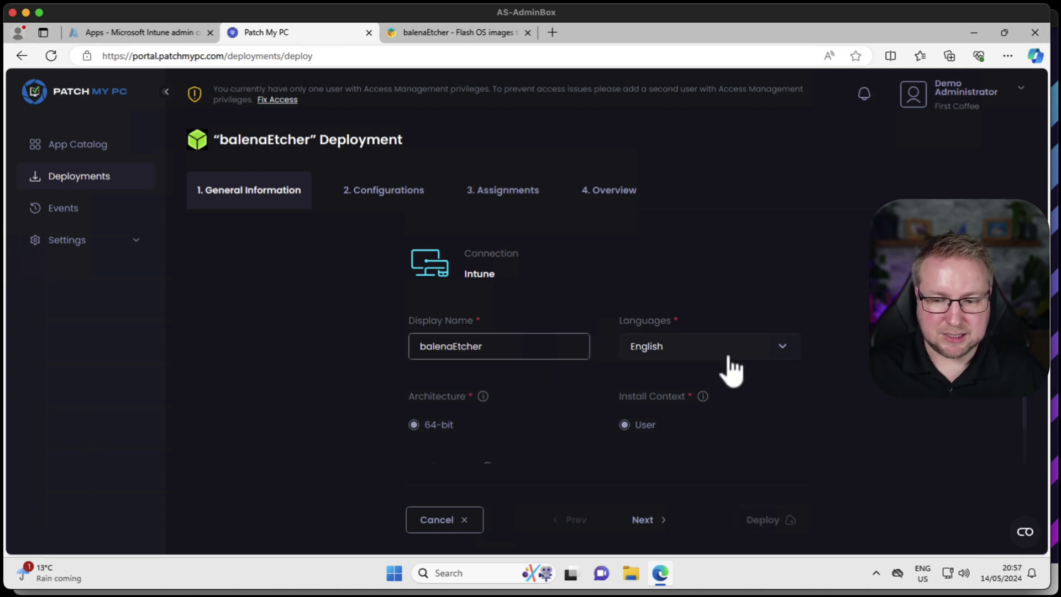
{"action": "scroll", "coordinate": [838, 389], "scroll_direction": "down", "scroll_amount": 1}
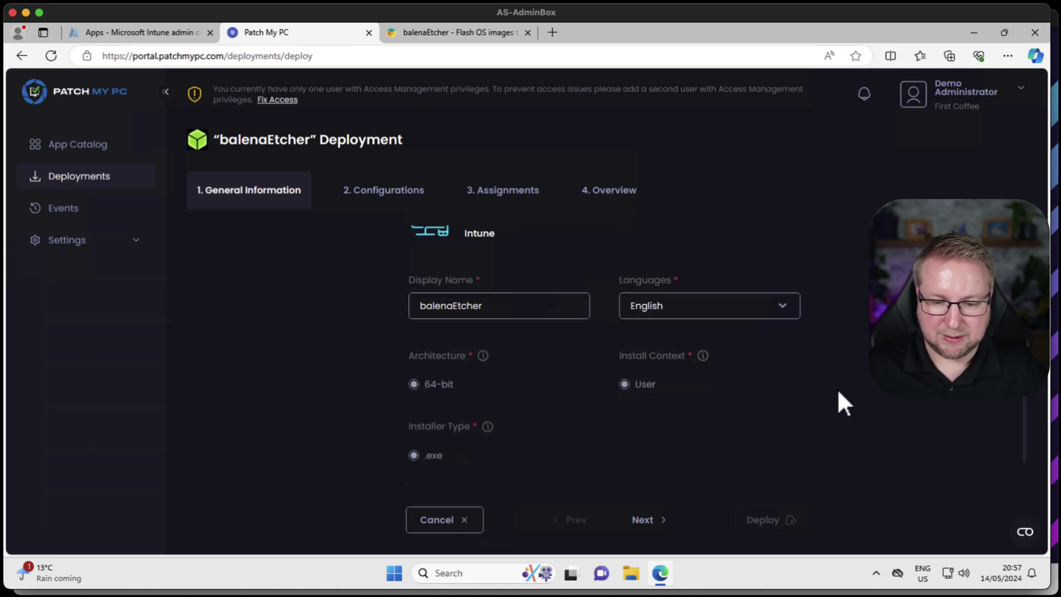
{"action": "left_click", "coordinate": [444, 393]}
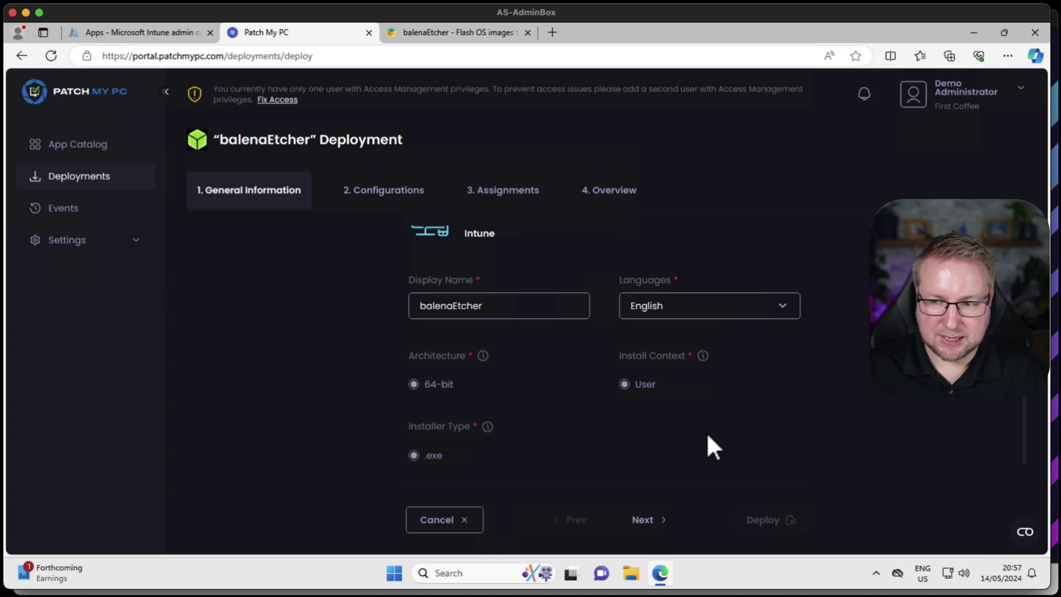
{"action": "left_click", "coordinate": [641, 519]}
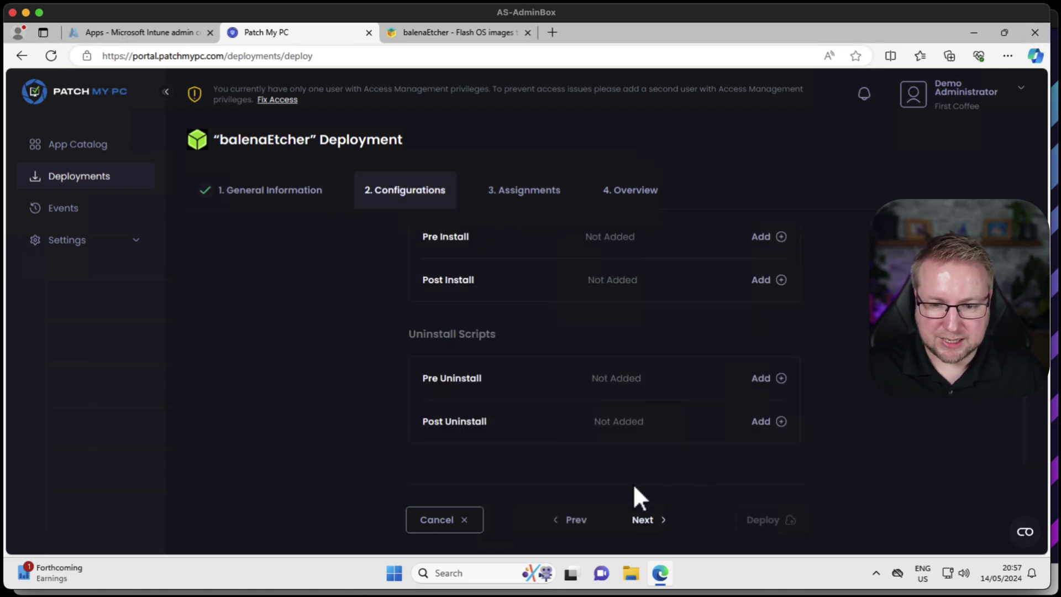
Review the Configurations defaults, including the /s install parameter, and continue to Assignments
{"action": "scroll", "coordinate": [519, 310], "scroll_direction": "up", "scroll_amount": 1}
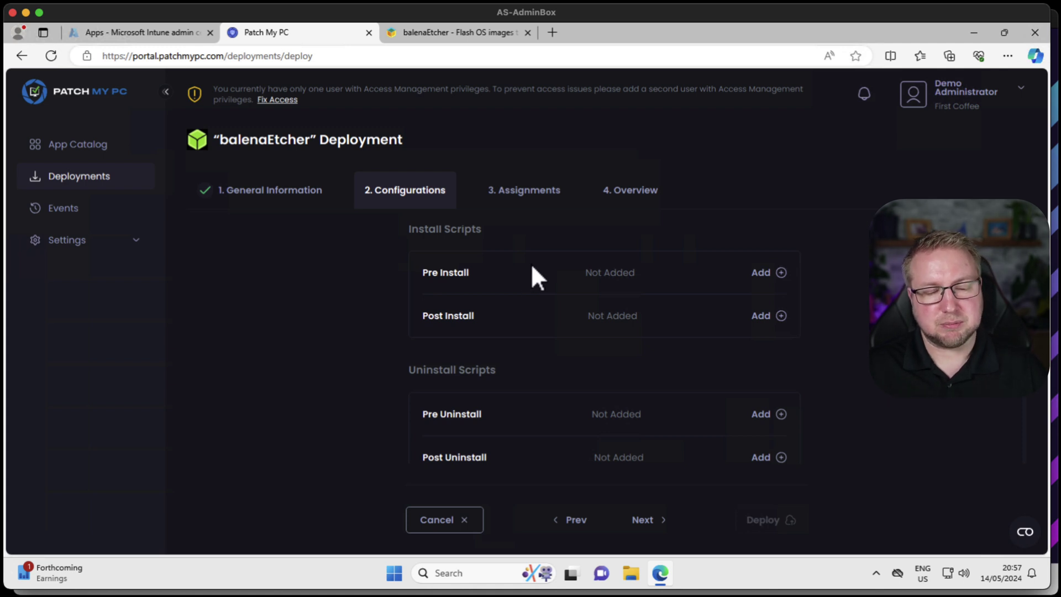
{"action": "scroll", "coordinate": [559, 365], "scroll_direction": "down", "scroll_amount": 3}
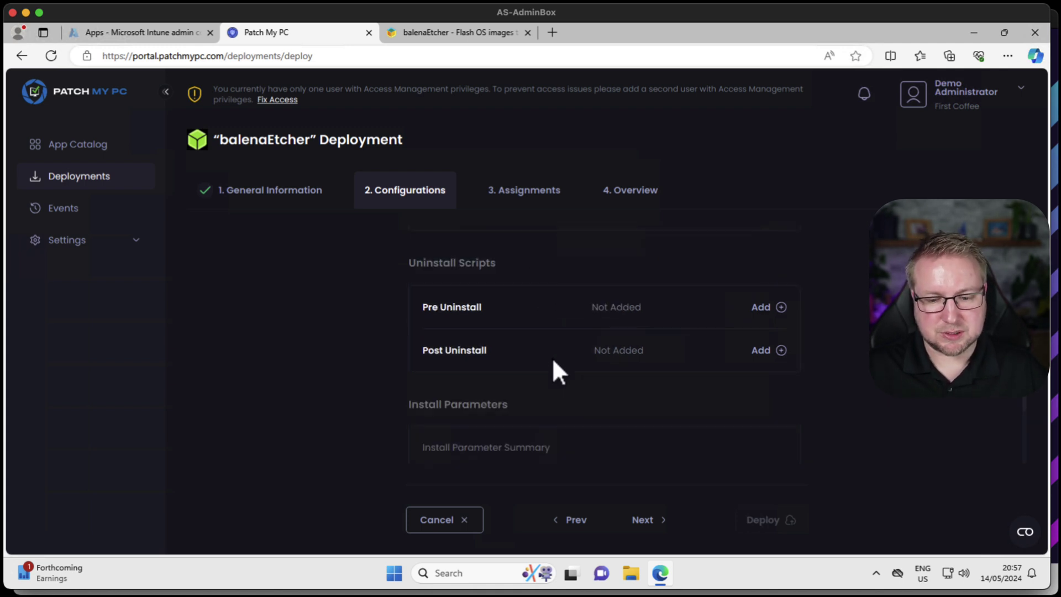
{"action": "scroll", "coordinate": [553, 356], "scroll_direction": "down", "scroll_amount": 4}
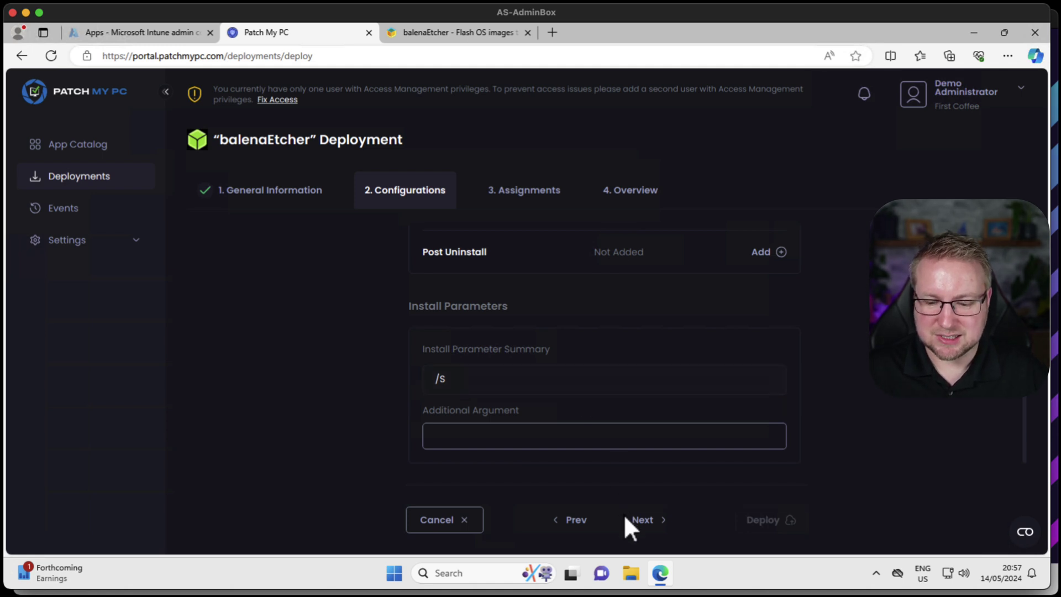
{"action": "left_click", "coordinate": [652, 530]}
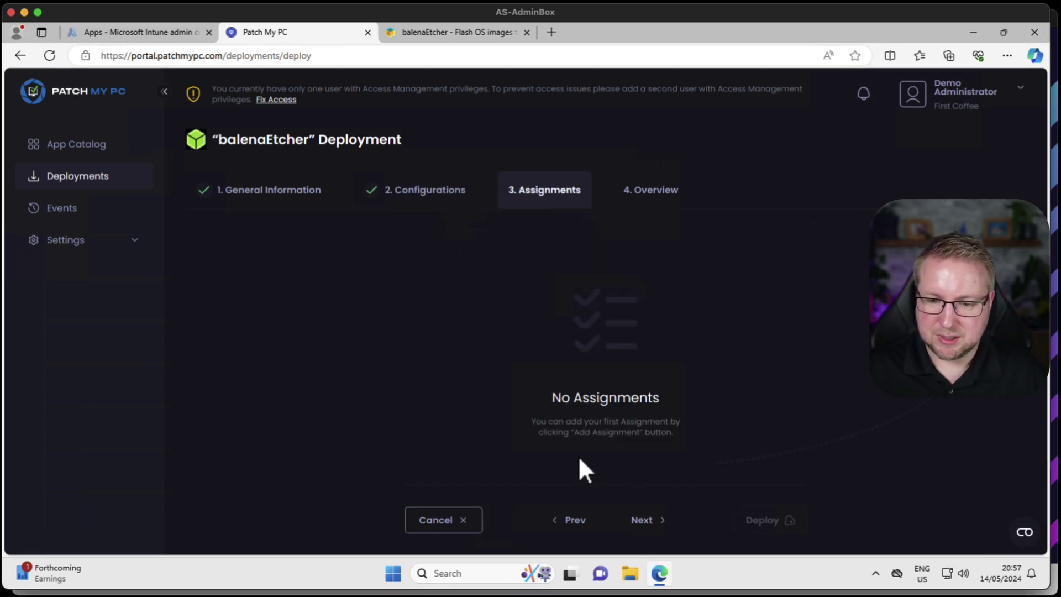
Add a Required assignment targeting All Devices and save it
{"action": "left_click", "coordinate": [889, 214]}
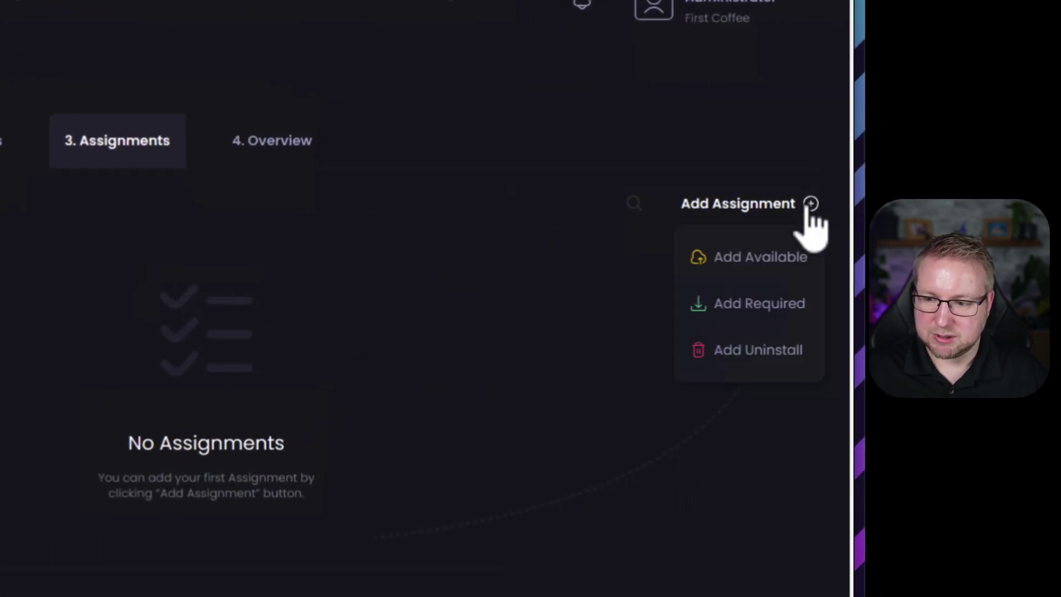
{"action": "left_click", "coordinate": [785, 304]}
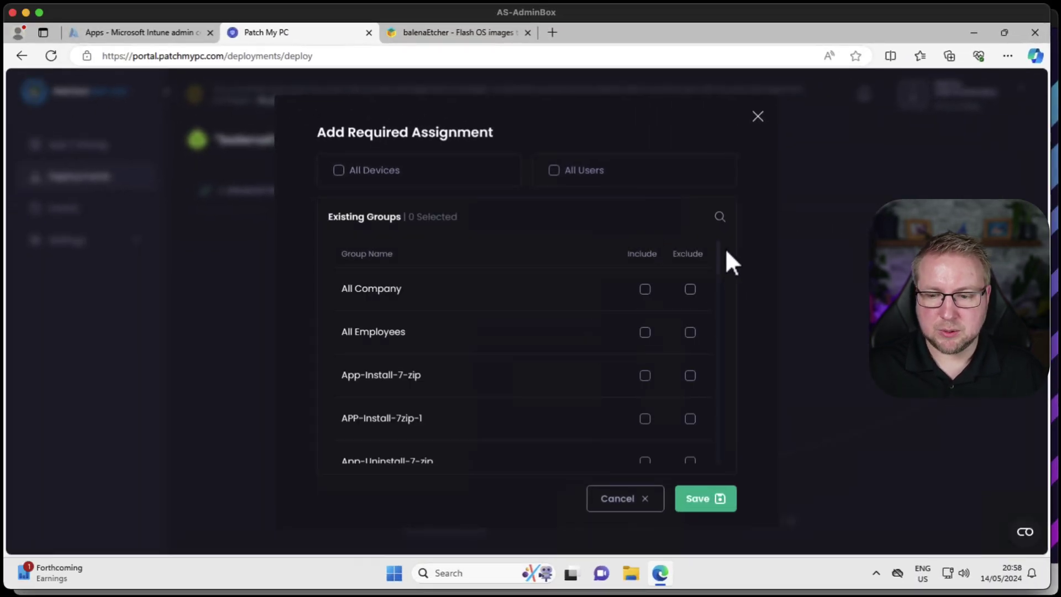
{"action": "left_click_drag", "start_coordinate": [718, 254], "coordinate": [712, 226]}
{"action": "scroll", "coordinate": [717, 331], "scroll_direction": "down", "scroll_amount": 1}
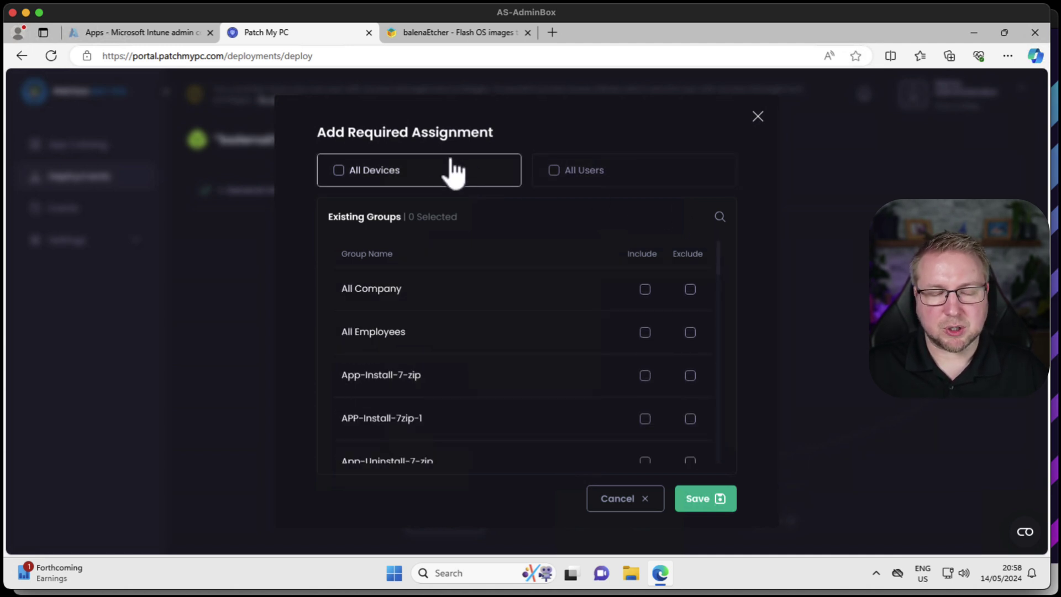
{"action": "left_click", "coordinate": [386, 166]}
{"action": "left_click", "coordinate": [710, 501]}
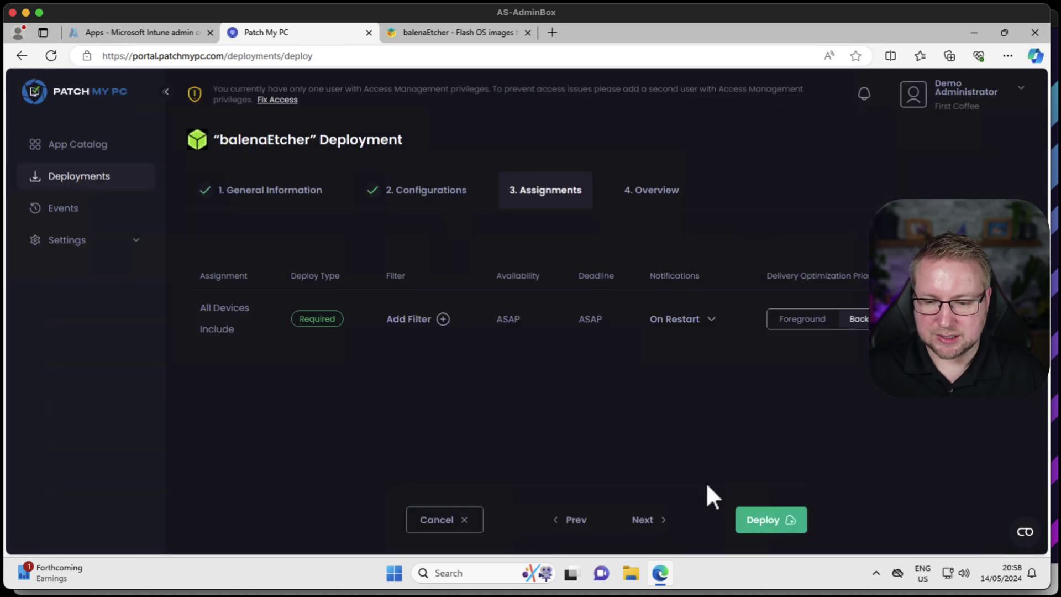
Check the 4. Overview summary, then deploy balenaEtcher to Intune
{"action": "left_click", "coordinate": [643, 520]}
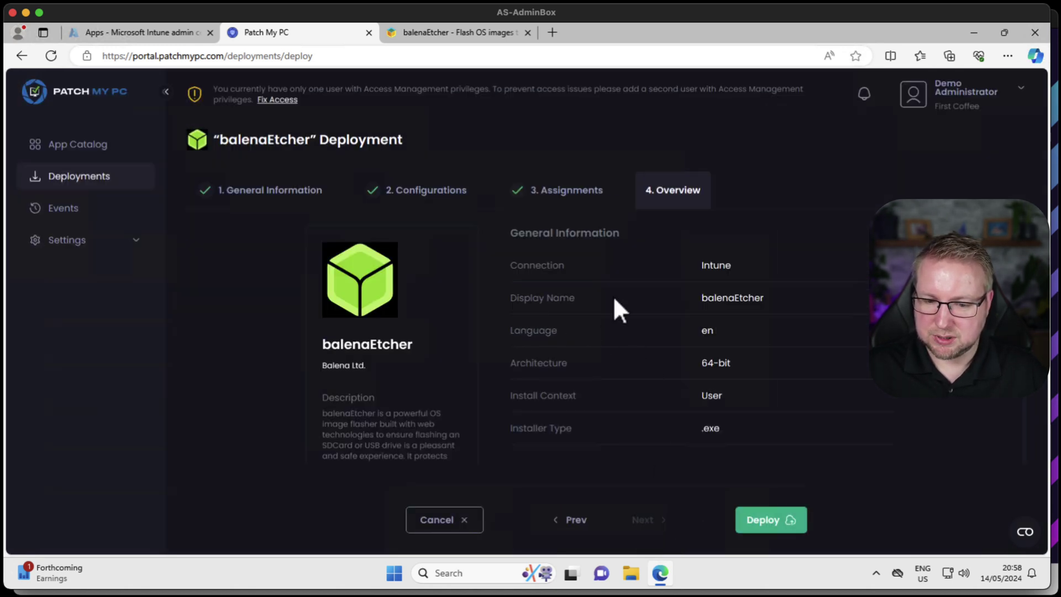
{"action": "scroll", "coordinate": [1020, 406], "scroll_direction": "down", "scroll_amount": 10}
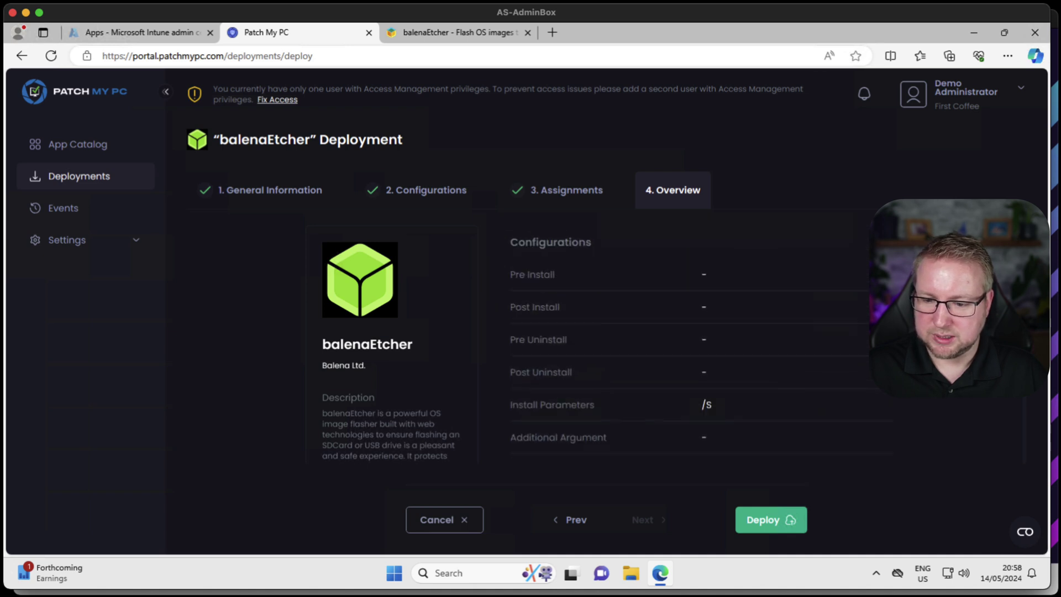
{"action": "scroll", "coordinate": [1020, 409], "scroll_direction": "down", "scroll_amount": 4}
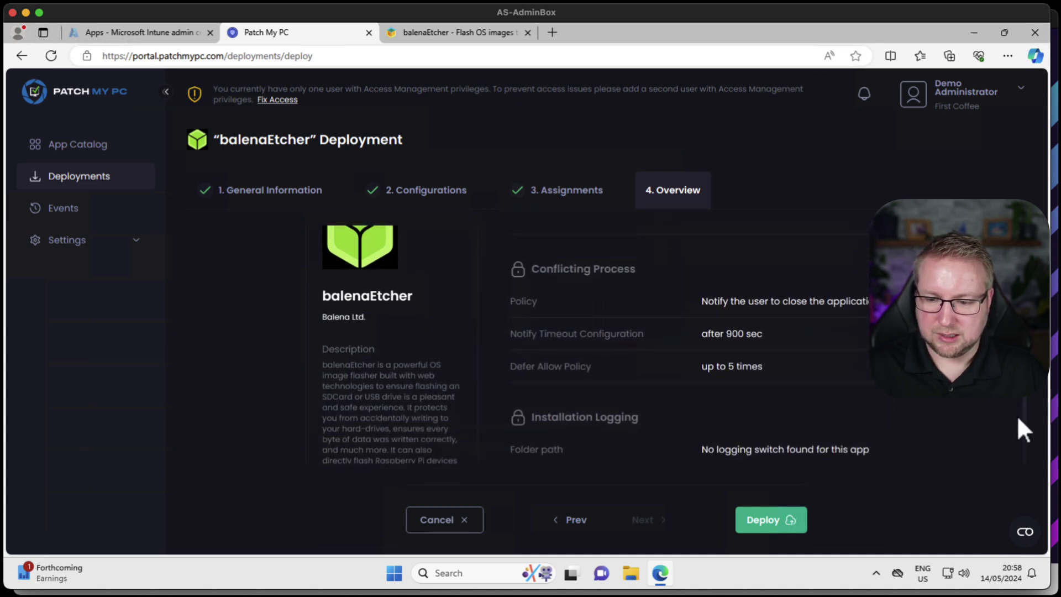
{"action": "scroll", "coordinate": [1020, 442], "scroll_direction": "down", "scroll_amount": 1}
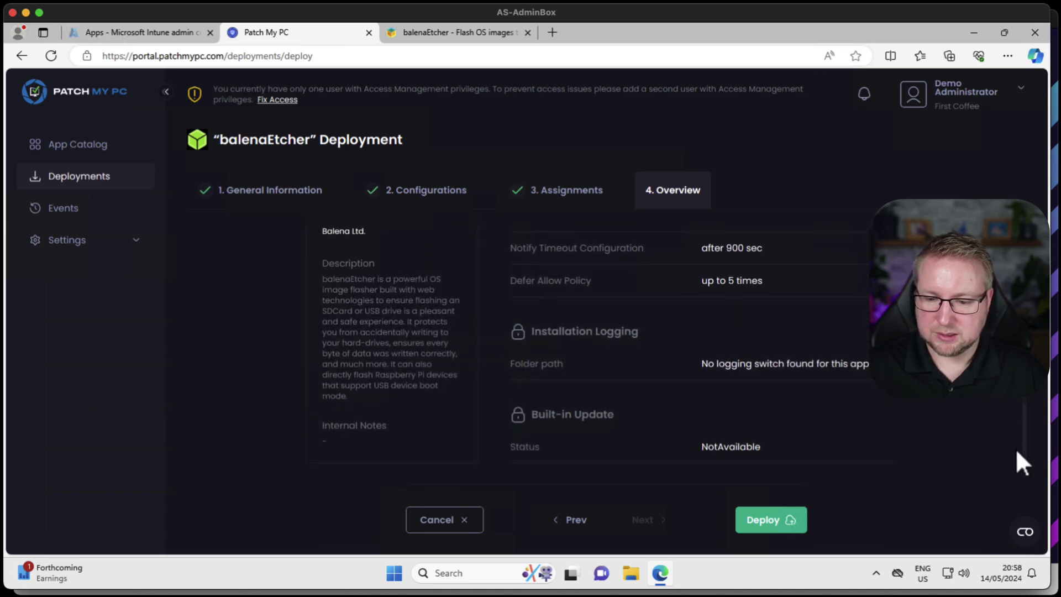
{"action": "left_click", "coordinate": [774, 522]}
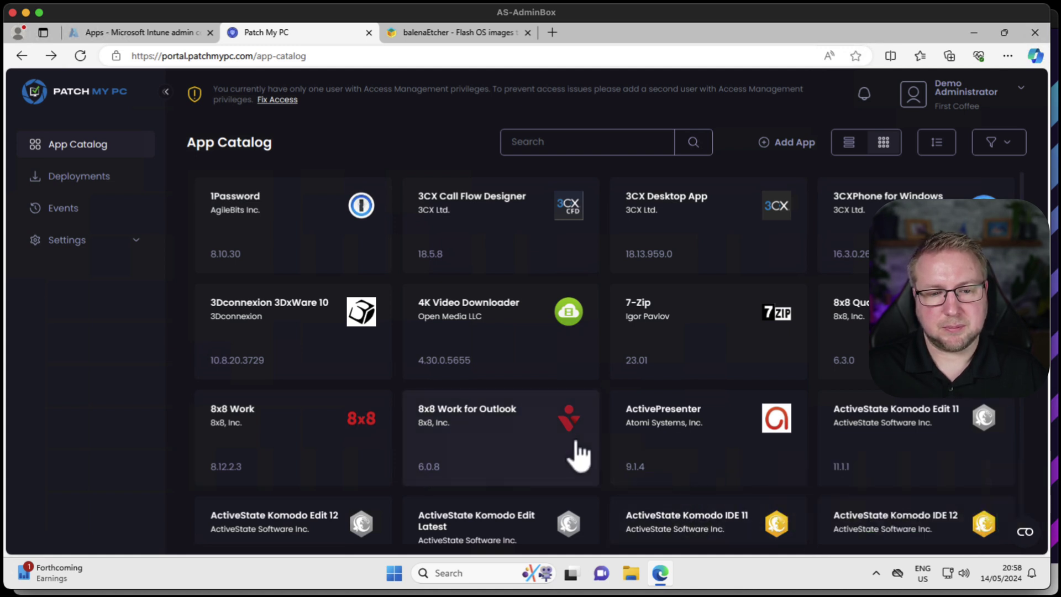
Refresh Intune's All apps list and open balenaEtcher 1.18.11 (EXE-x64)
{"action": "left_click", "coordinate": [128, 35]}
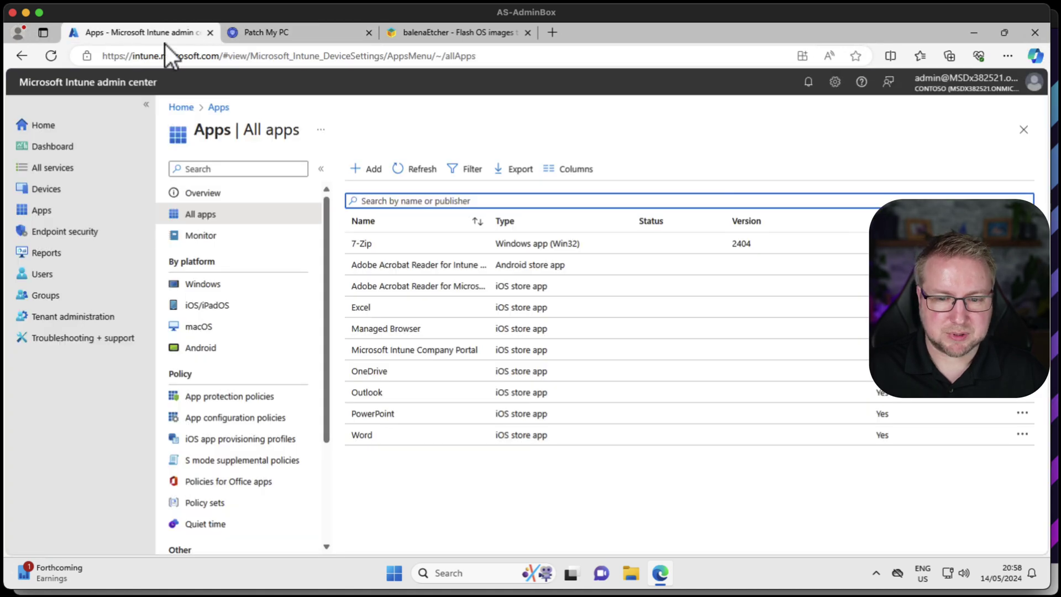
{"action": "left_click", "coordinate": [426, 169]}
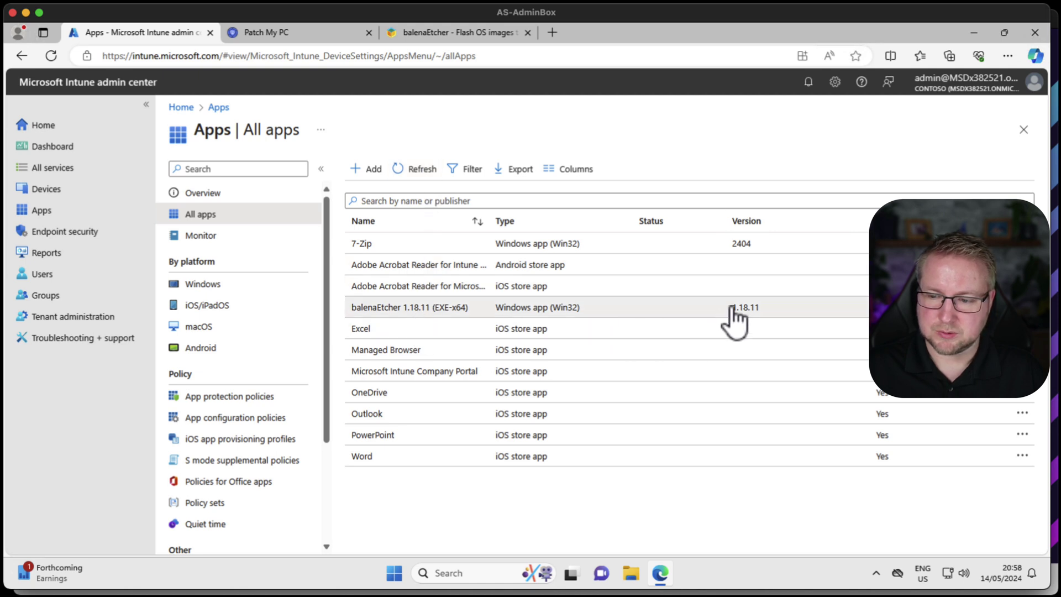
{"action": "left_click", "coordinate": [441, 308]}
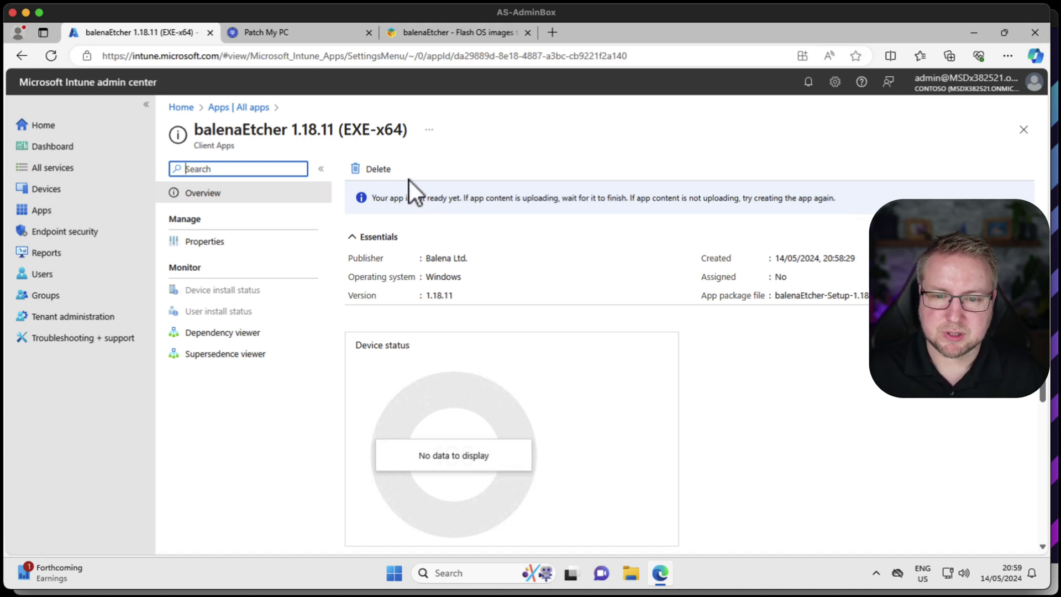
Open the balenaEtcher entry from the Patch My PC Deployments list
{"action": "left_click", "coordinate": [306, 34]}
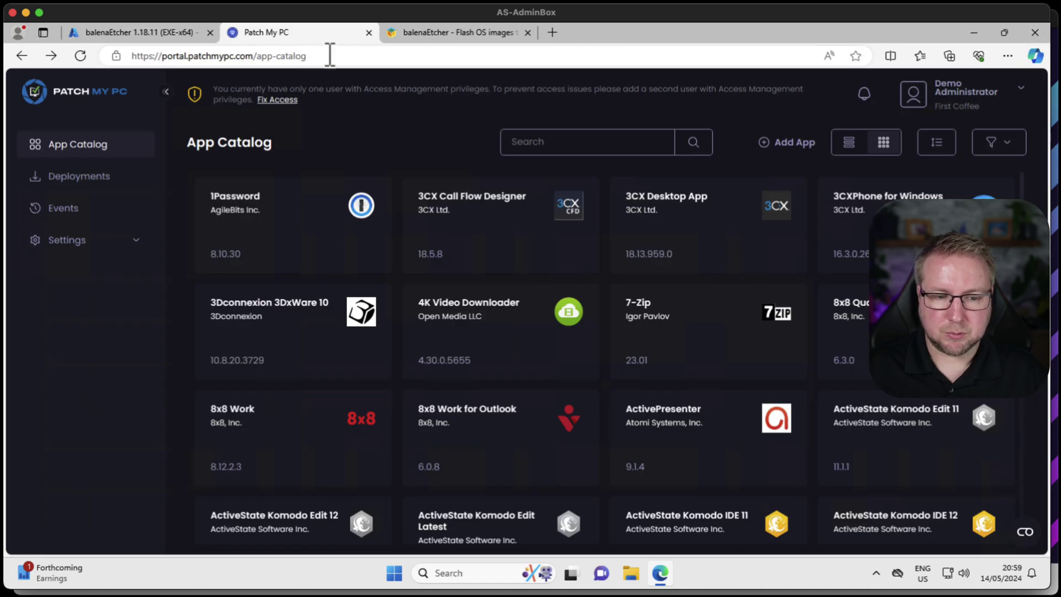
{"action": "left_click", "coordinate": [103, 184]}
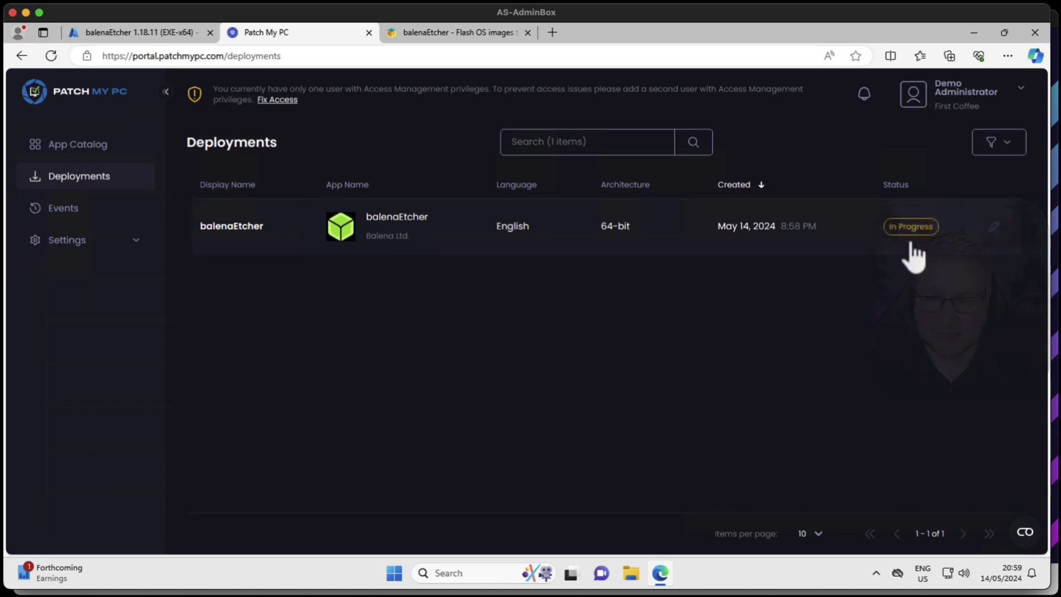
{"action": "left_click", "coordinate": [573, 234]}
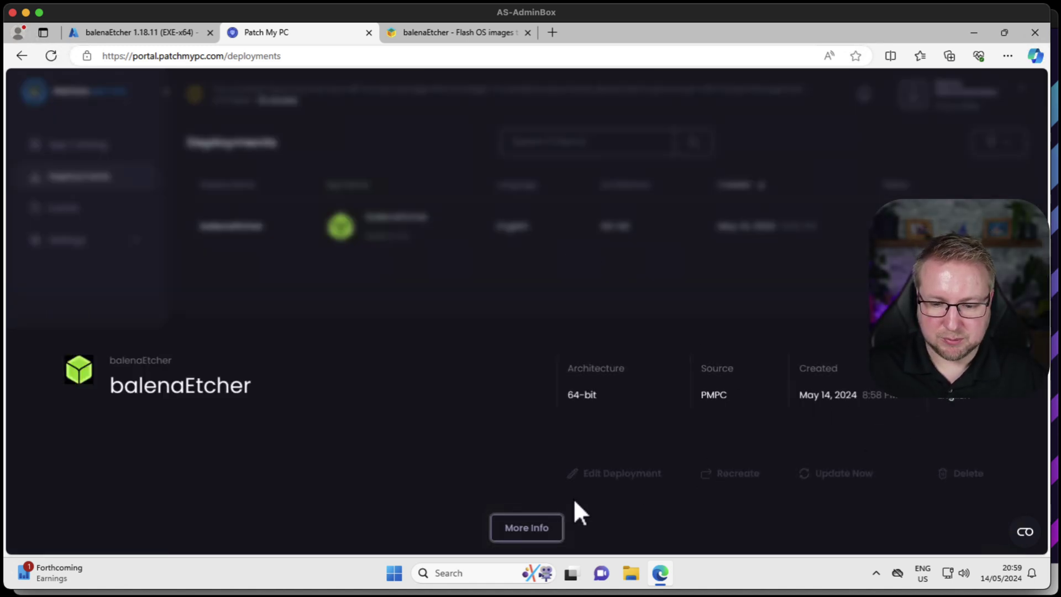
Inspect the Required assignment details under More Info, then close the details sheet
{"action": "left_click", "coordinate": [517, 532]}
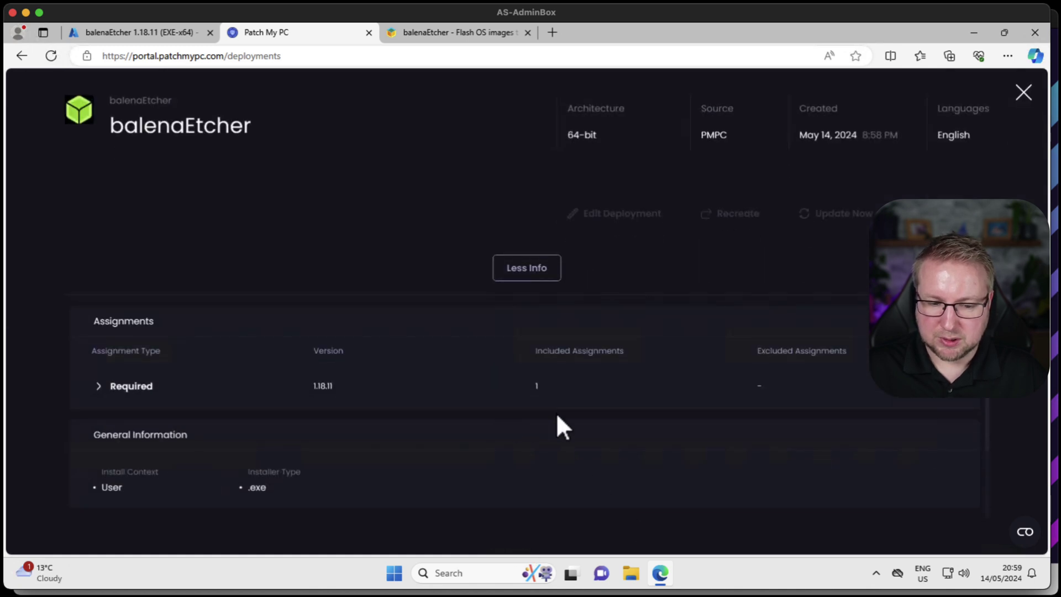
{"action": "left_click", "coordinate": [107, 388]}
{"action": "scroll", "coordinate": [147, 434], "scroll_direction": "down", "scroll_amount": 2}
{"action": "scroll", "coordinate": [138, 405], "scroll_direction": "up", "scroll_amount": 1}
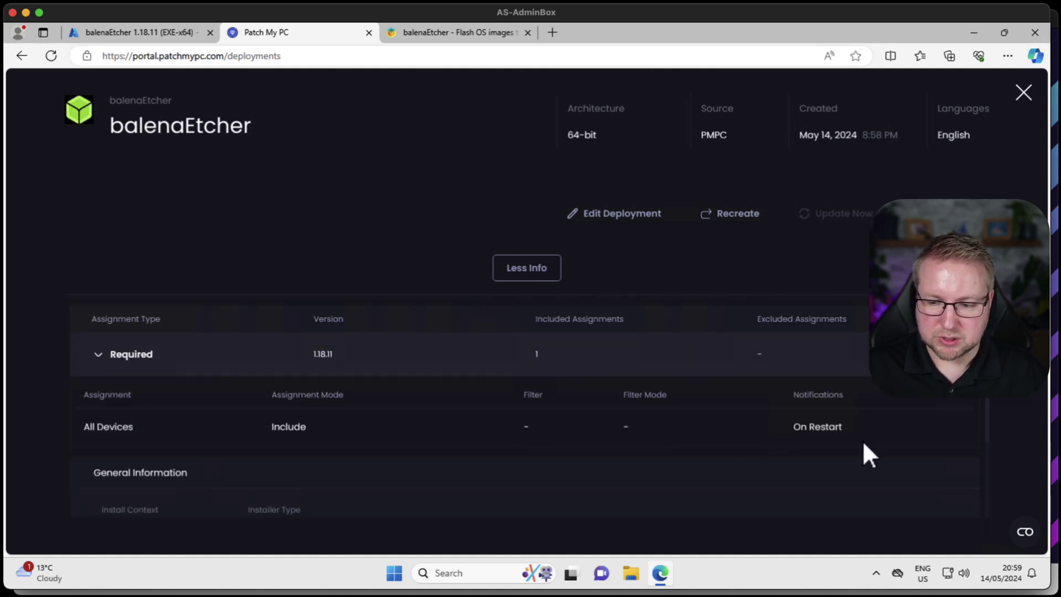
{"action": "scroll", "coordinate": [592, 432], "scroll_direction": "down", "scroll_amount": 2}
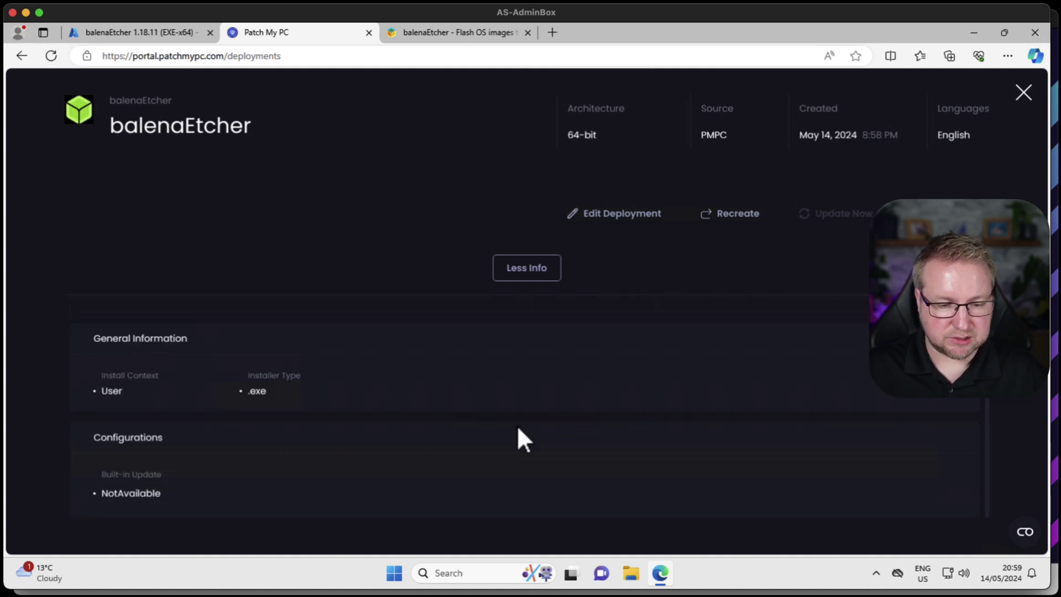
{"action": "left_click", "coordinate": [515, 274]}
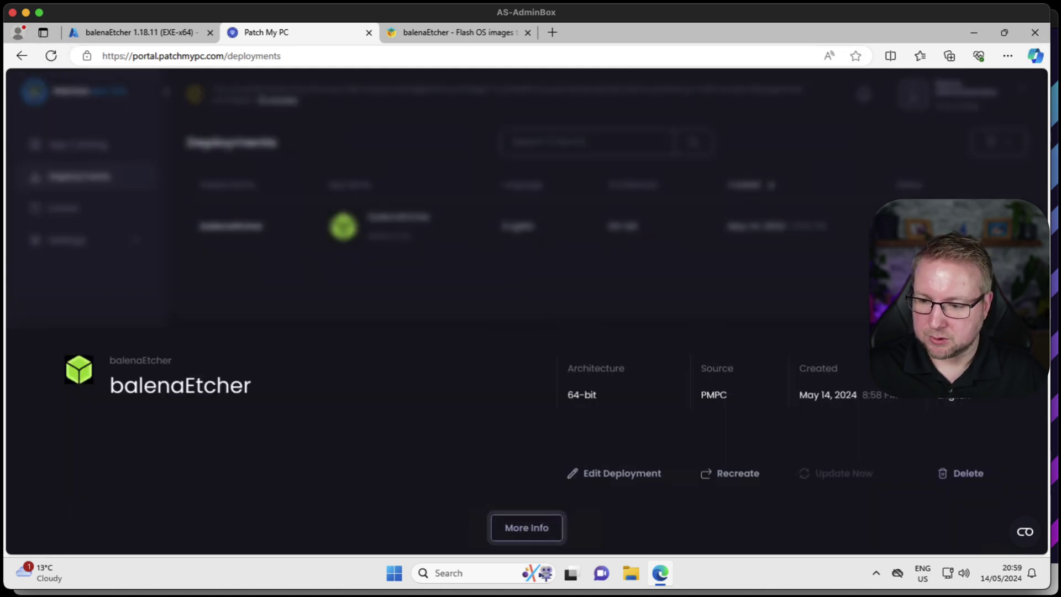
{"action": "key", "text": "Escape"}
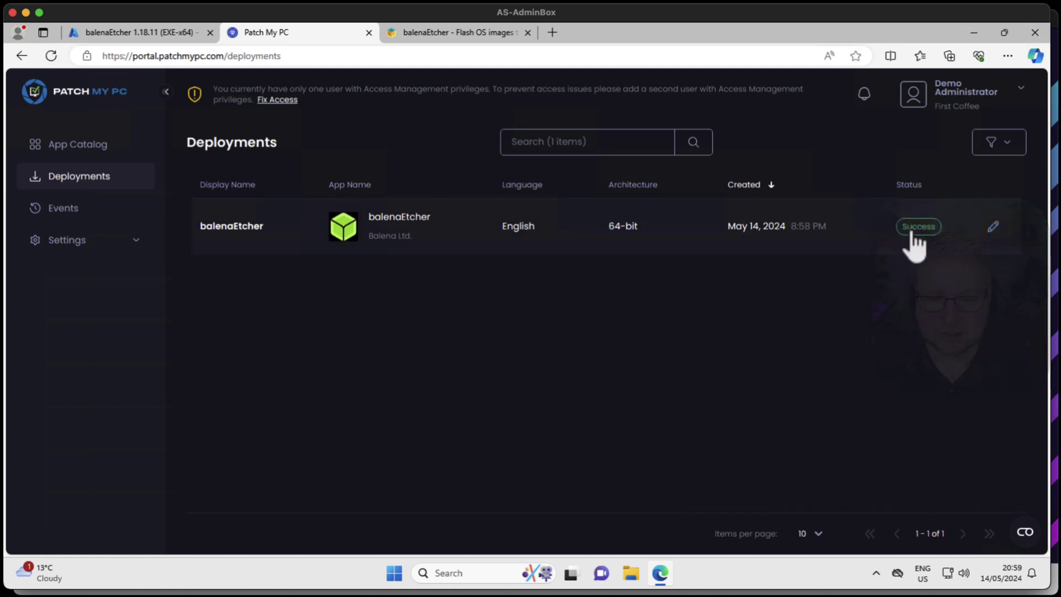
Reload the Intune balenaEtcher 1.18.11 (EXE-x64) overview so it shows Assigned: Yes
{"action": "left_click", "coordinate": [137, 38]}
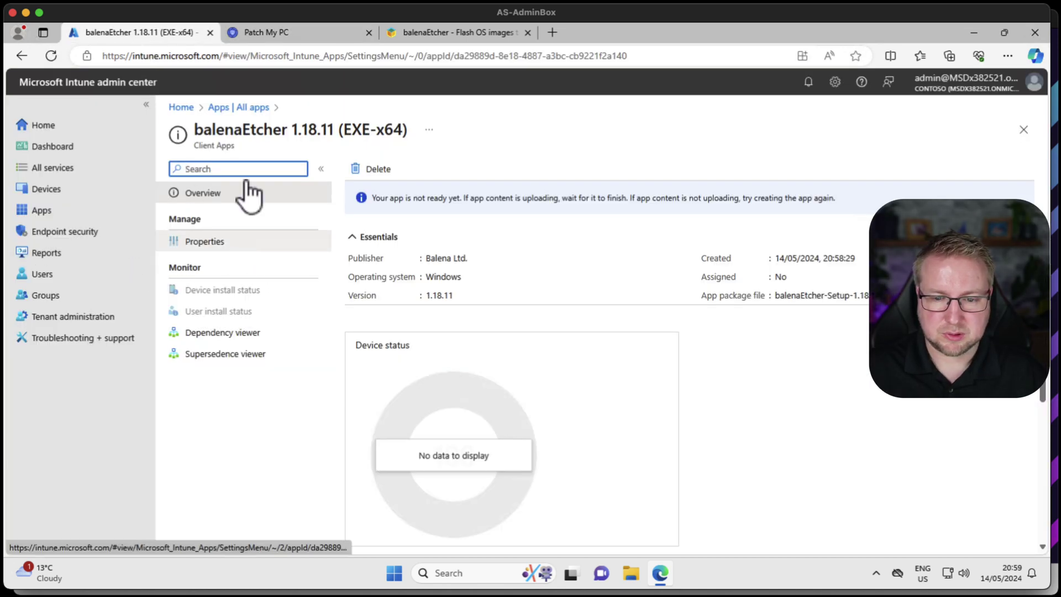
{"action": "left_click", "coordinate": [288, 57]}
{"action": "key", "text": "Return"}
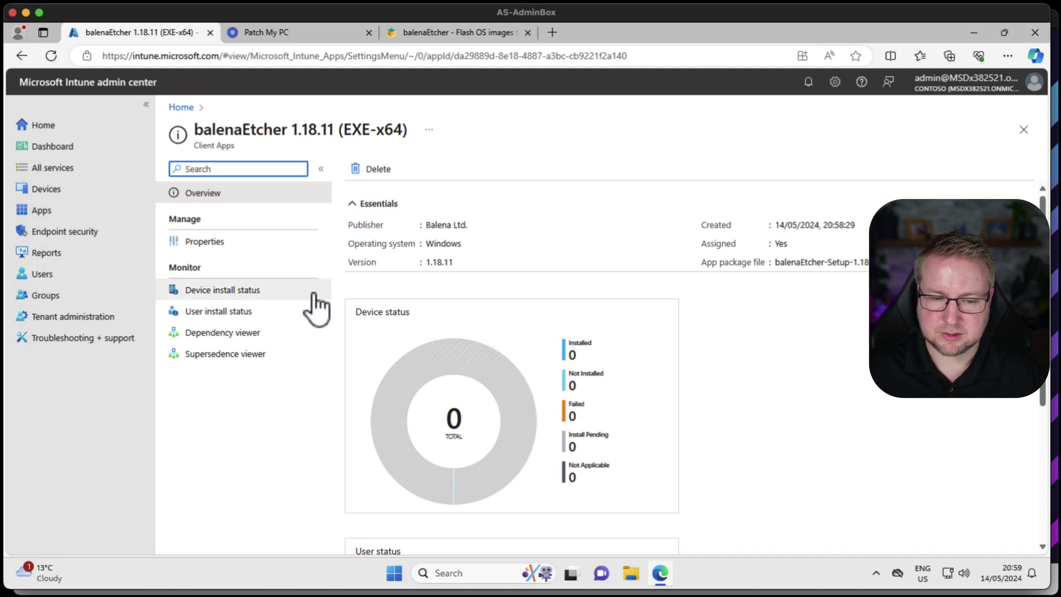
Review balenaEtcher's Properties: App information, Program, Requirements and the All devices assignment
{"action": "left_click", "coordinate": [258, 244]}
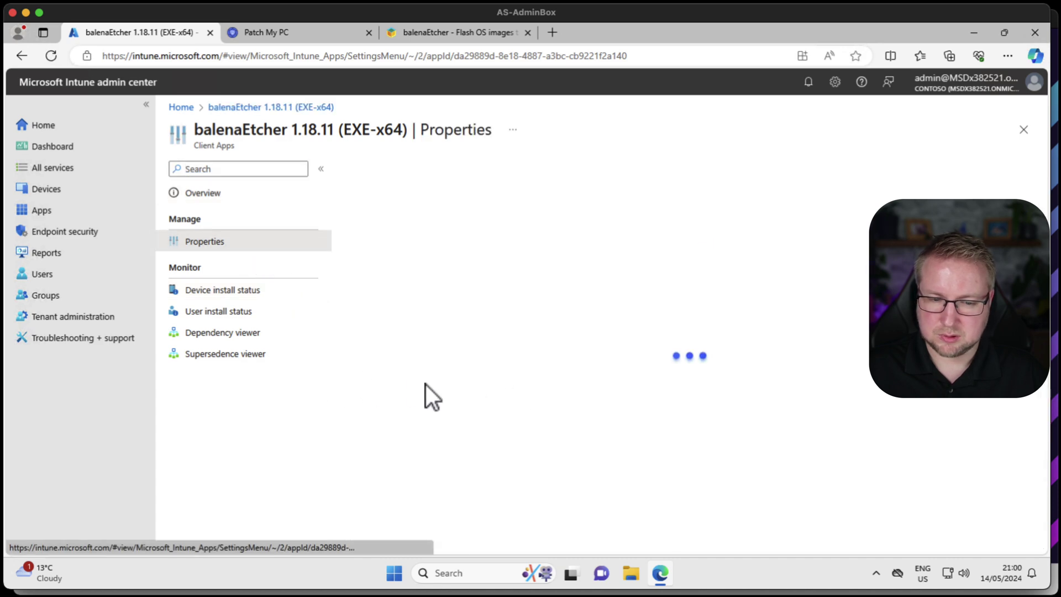
{"action": "scroll", "coordinate": [478, 393], "scroll_direction": "down", "scroll_amount": 10}
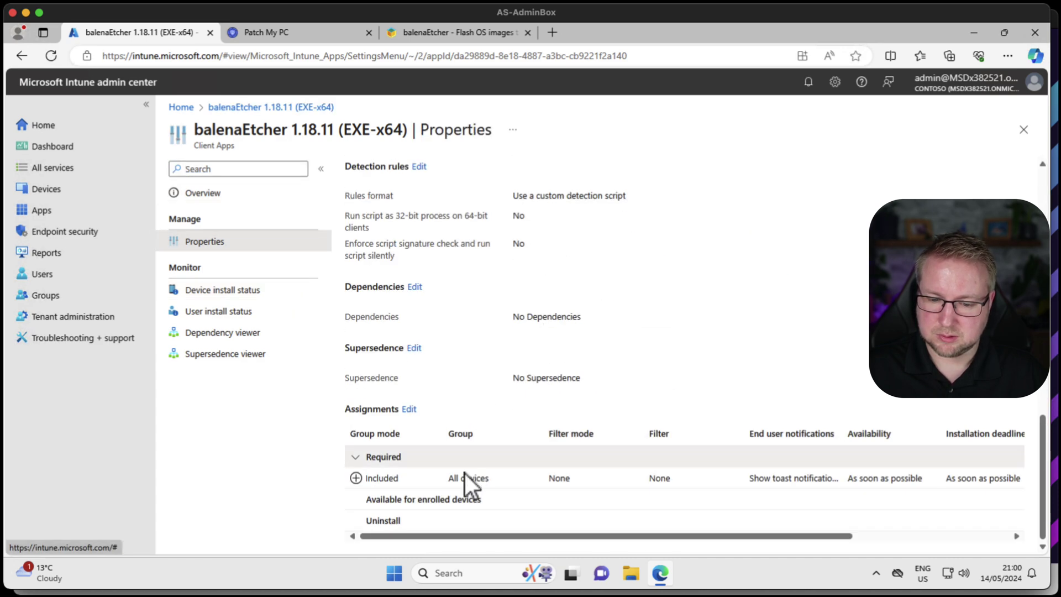
{"action": "scroll", "coordinate": [464, 390], "scroll_direction": "up", "scroll_amount": 10}
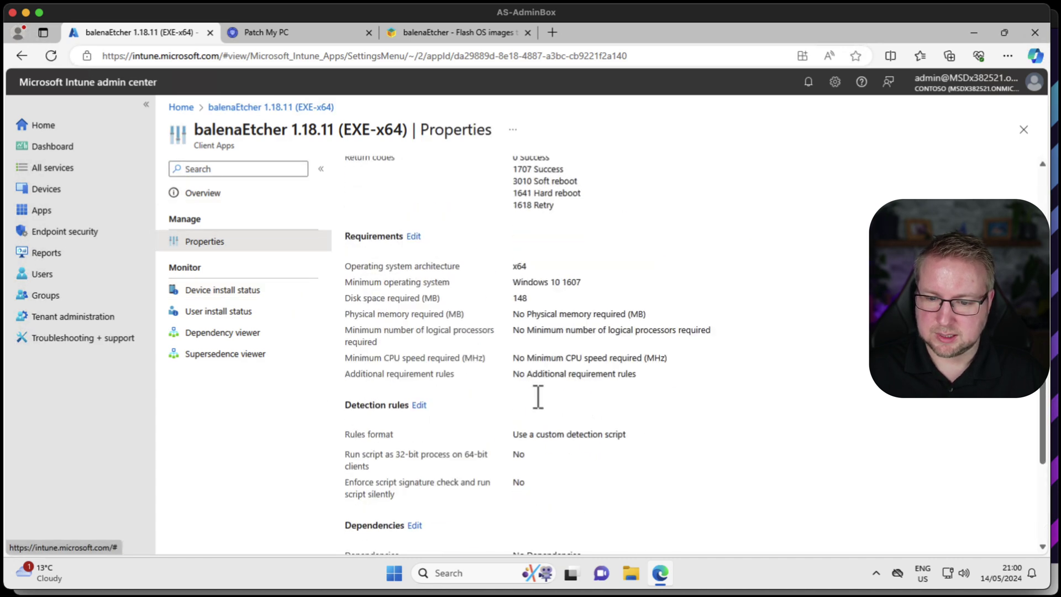
{"action": "scroll", "coordinate": [535, 397], "scroll_direction": "up", "scroll_amount": 1}
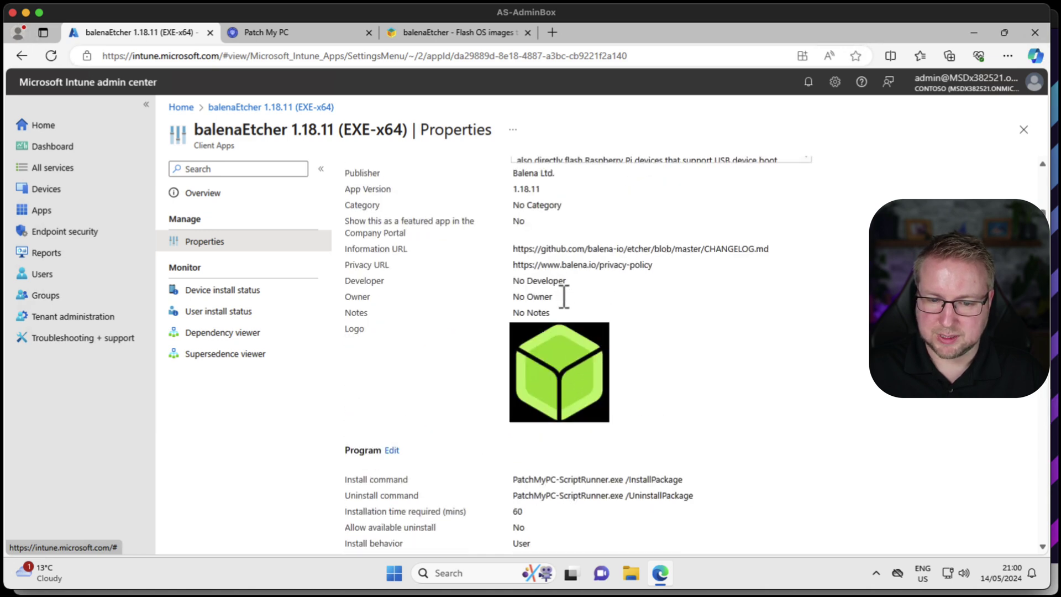
{"action": "scroll", "coordinate": [664, 310], "scroll_direction": "up", "scroll_amount": 2}
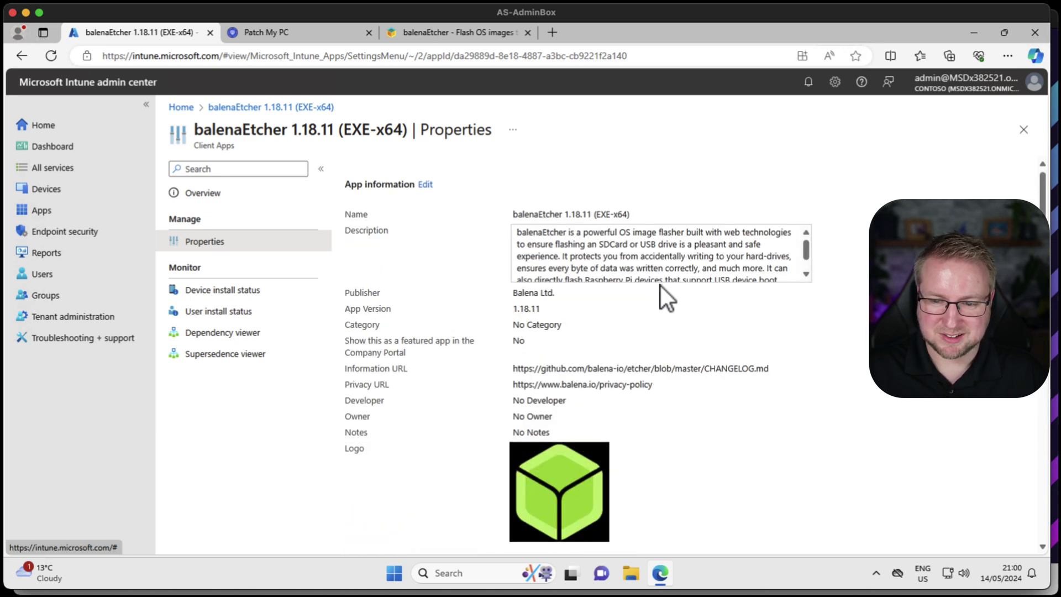
{"action": "left_click_drag", "start_coordinate": [808, 255], "coordinate": [803, 214]}
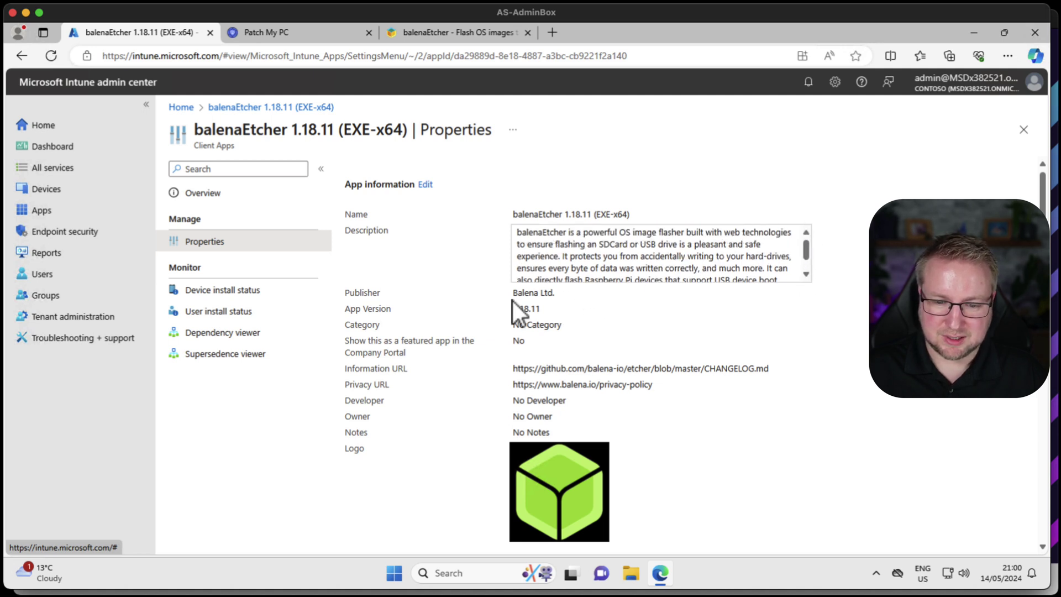
{"action": "scroll", "coordinate": [532, 342], "scroll_direction": "down", "scroll_amount": 3}
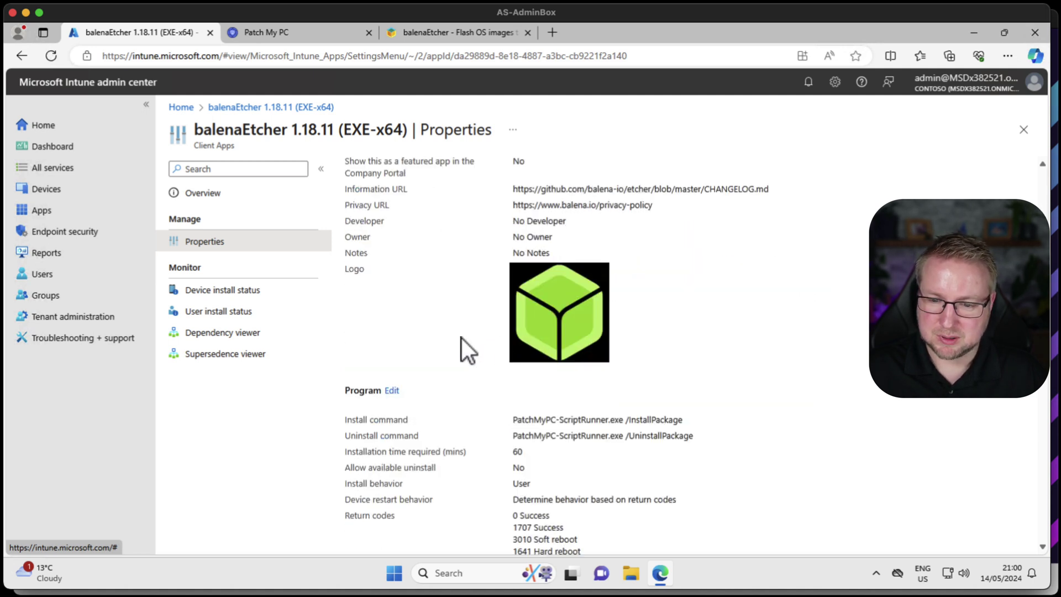
{"action": "scroll", "coordinate": [462, 338], "scroll_direction": "down", "scroll_amount": 2}
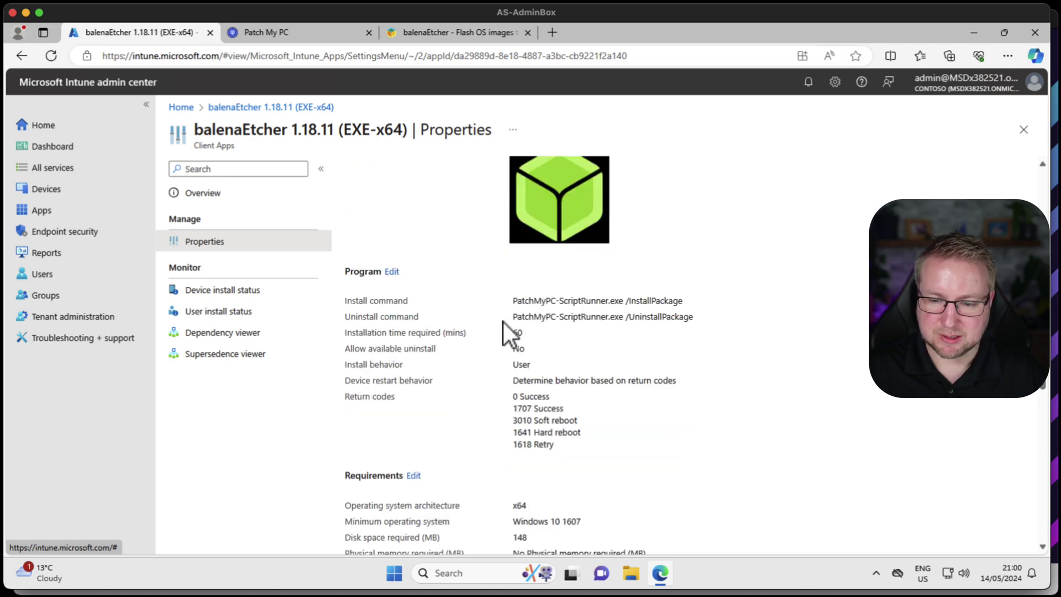
{"action": "scroll", "coordinate": [462, 320], "scroll_direction": "down", "scroll_amount": 3}
{"action": "scroll", "coordinate": [462, 321], "scroll_direction": "down", "scroll_amount": 2}
{"action": "scroll", "coordinate": [462, 321], "scroll_direction": "down", "scroll_amount": 2}
{"action": "scroll", "coordinate": [462, 321], "scroll_direction": "up", "scroll_amount": 2}
{"action": "scroll", "coordinate": [462, 323], "scroll_direction": "down", "scroll_amount": 3}
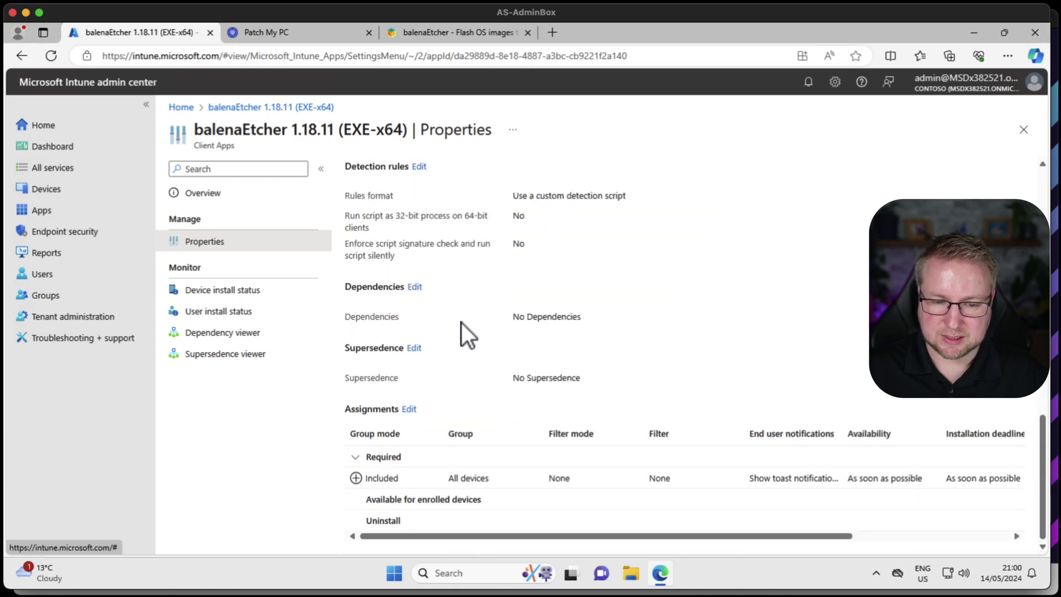
{"action": "scroll", "coordinate": [462, 322], "scroll_direction": "up", "scroll_amount": 7}
{"action": "scroll", "coordinate": [462, 323], "scroll_direction": "up", "scroll_amount": 3}
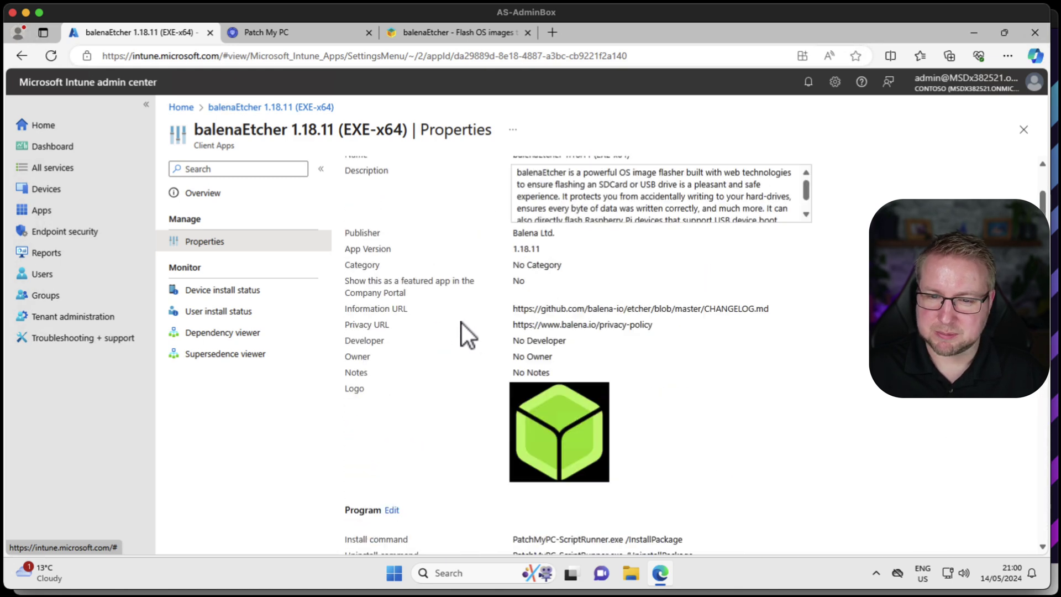
{"action": "scroll", "coordinate": [695, 387], "scroll_direction": "up", "scroll_amount": 1}
{"action": "scroll", "coordinate": [696, 387], "scroll_direction": "down", "scroll_amount": 2}
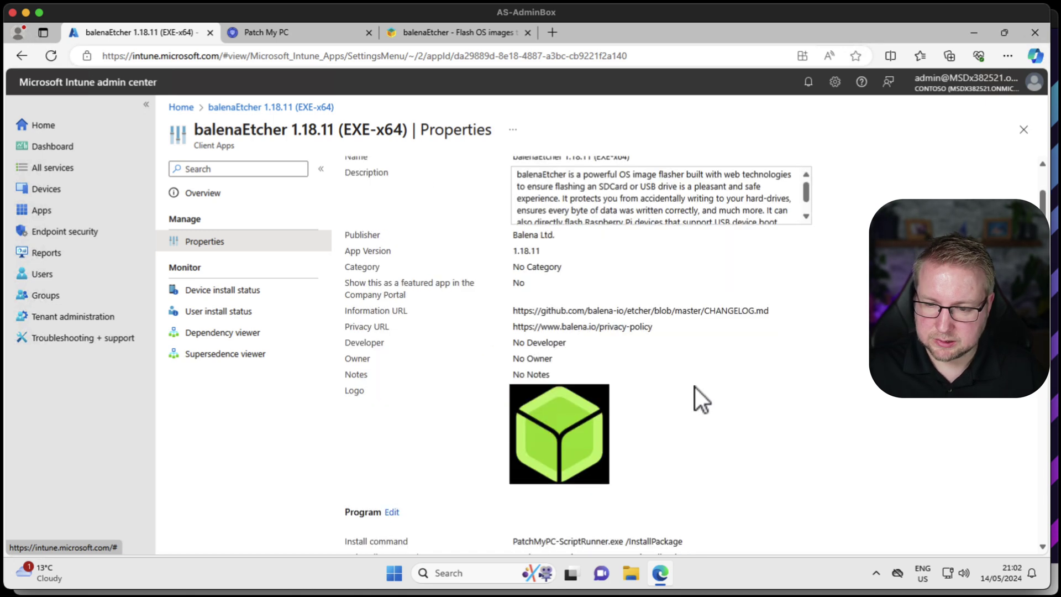
Review the Patch My PC event log of deployment, connection and company events, then expand Settings
{"action": "left_click", "coordinate": [281, 34]}
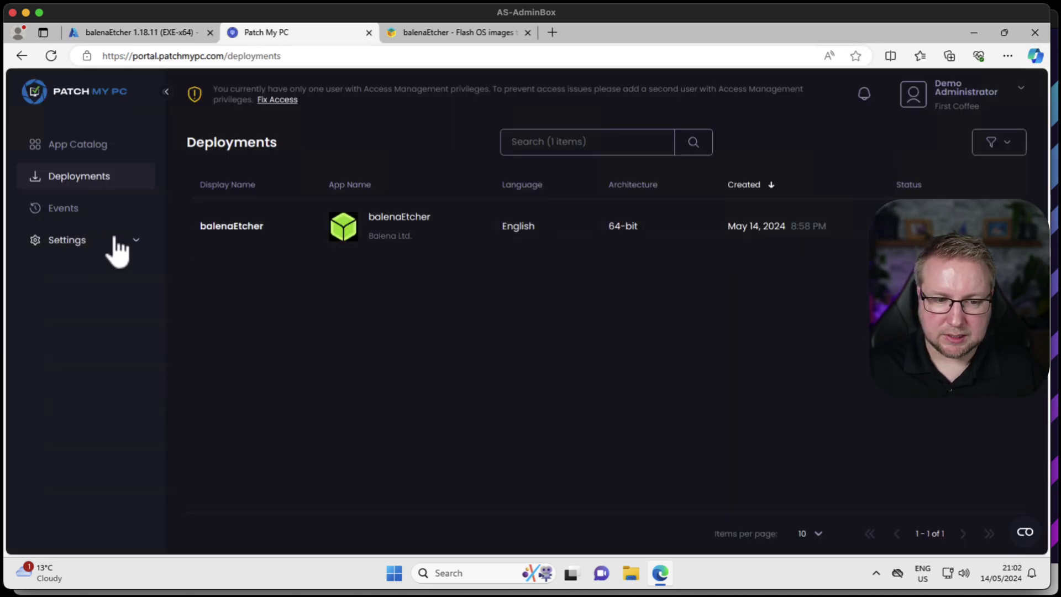
{"action": "left_click", "coordinate": [110, 220]}
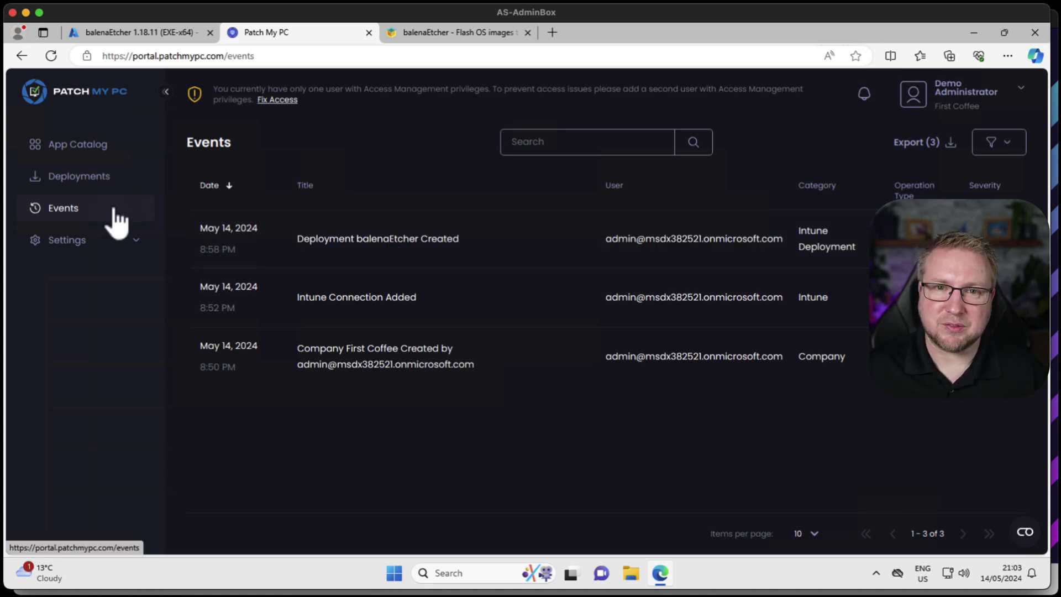
{"action": "left_click", "coordinate": [108, 245]}
Look over the Company page's customer support access options, trying Full Admin, then open Users
{"action": "left_click", "coordinate": [99, 276]}
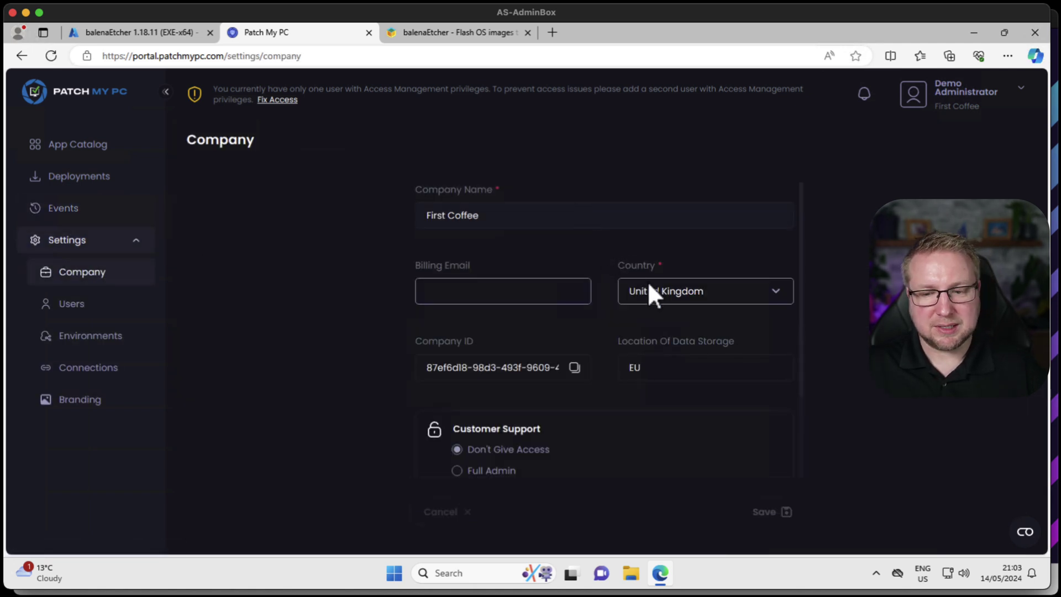
{"action": "left_click_drag", "start_coordinate": [803, 220], "coordinate": [800, 309]}
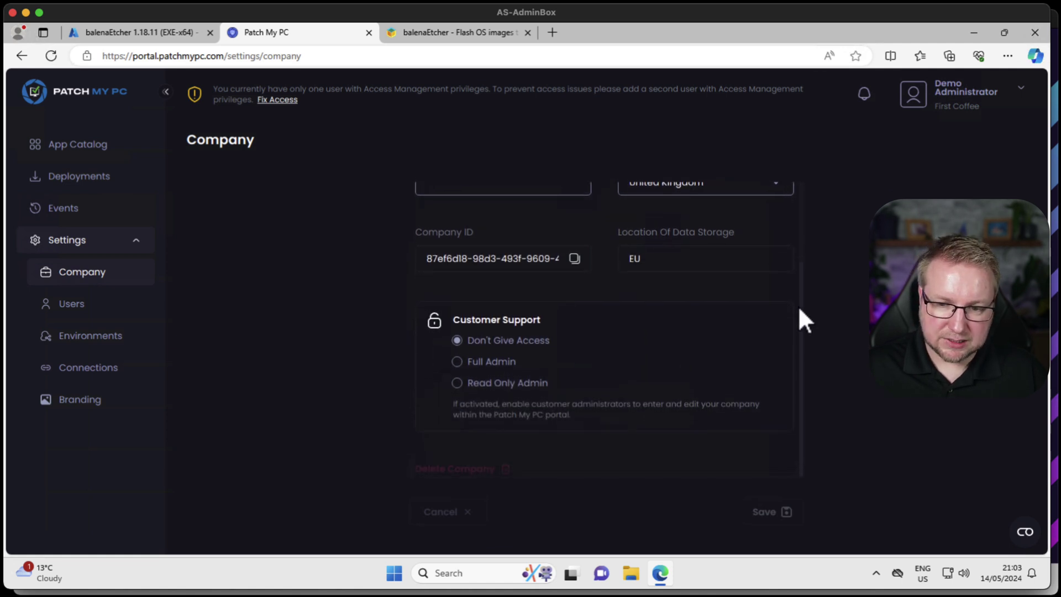
{"action": "left_click", "coordinate": [509, 363]}
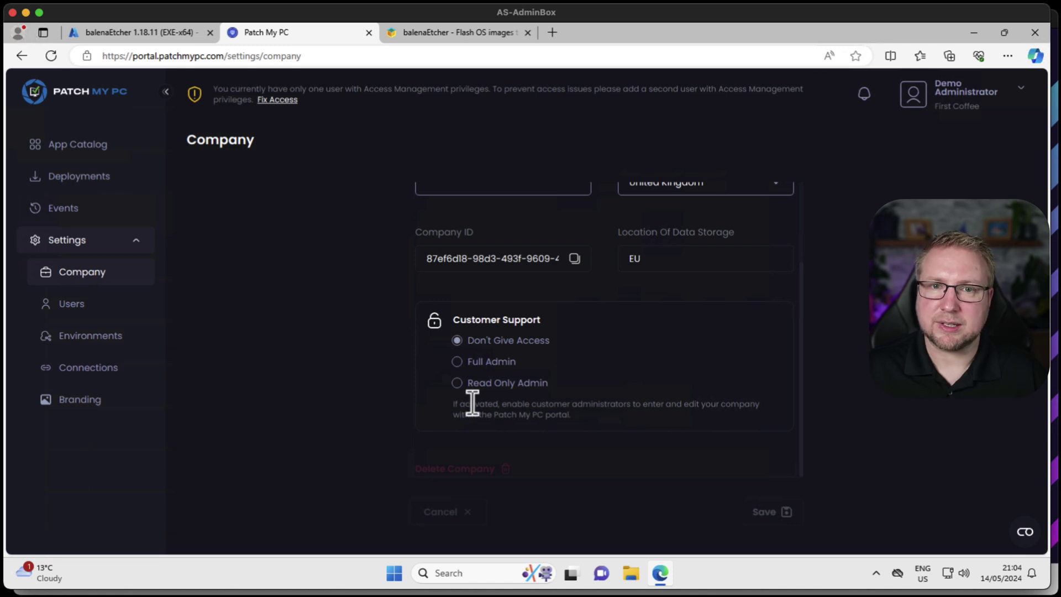
{"action": "left_click", "coordinate": [113, 307]}
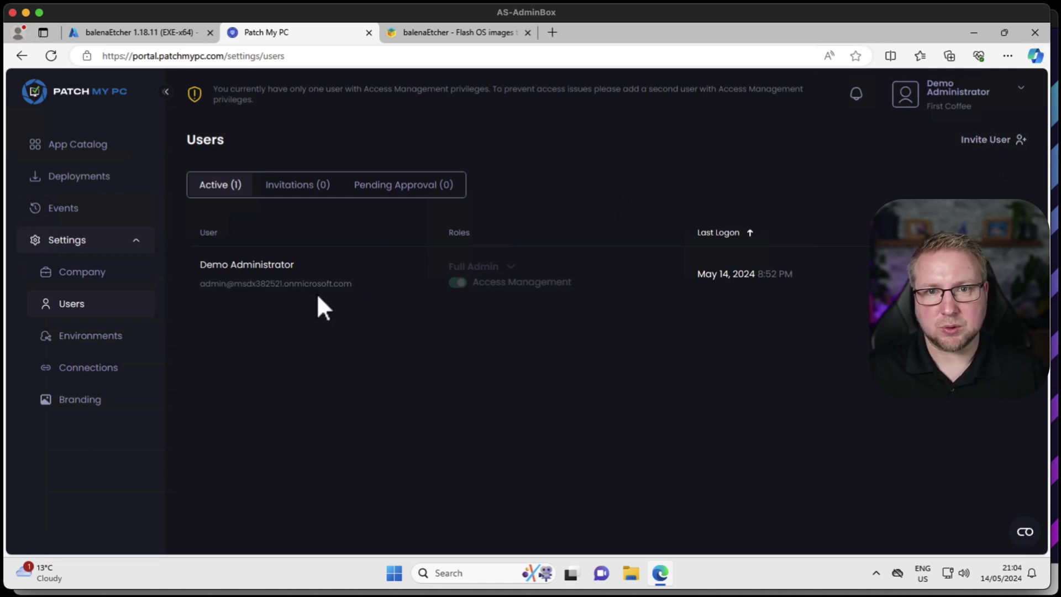
View the Intune environment under Environments, then the Connections page
{"action": "left_click", "coordinate": [86, 336]}
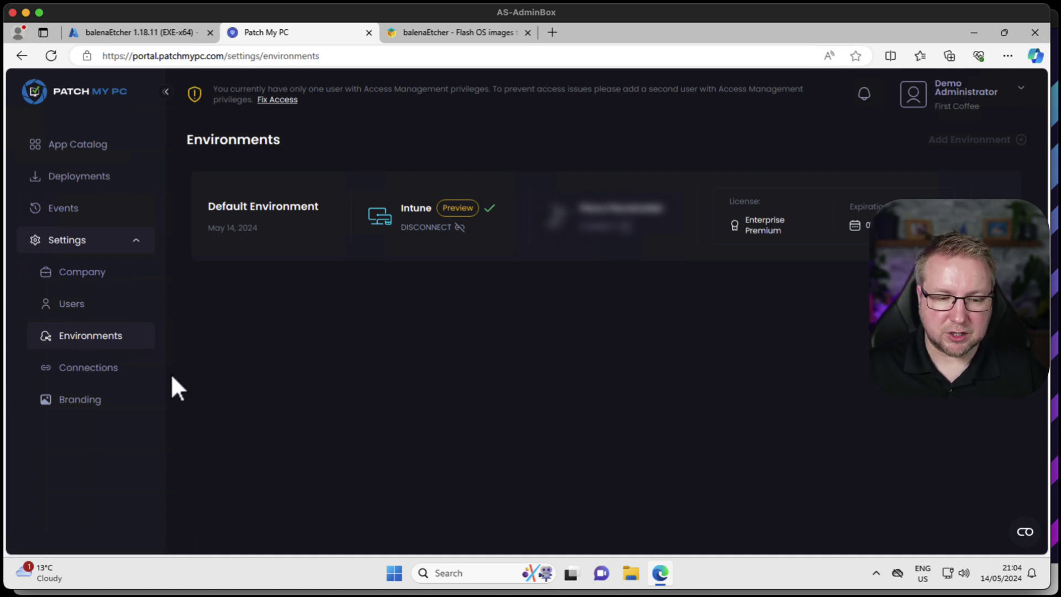
{"action": "left_click", "coordinate": [89, 369]}
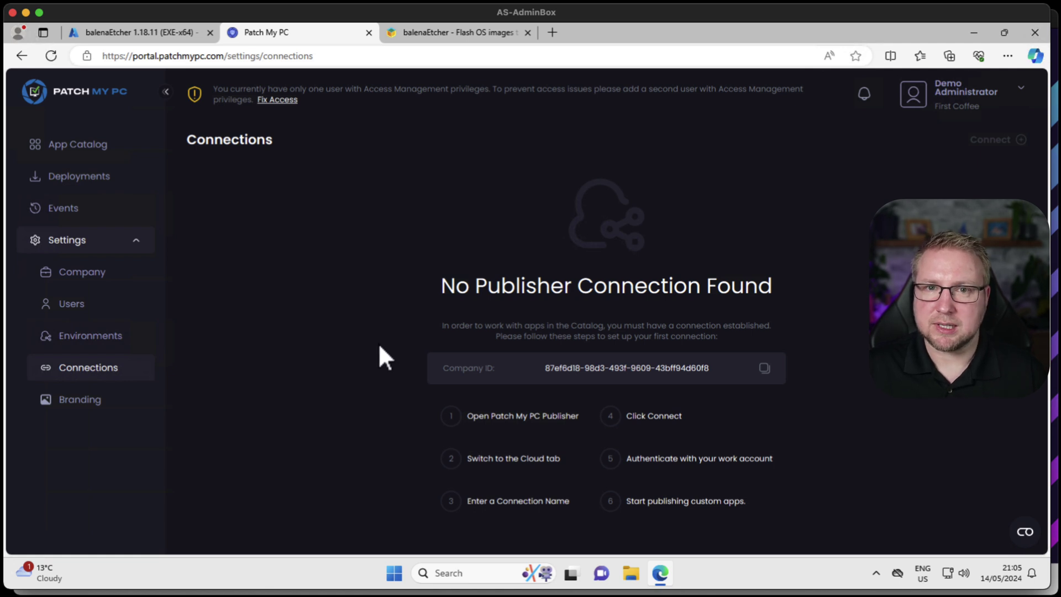
Name the branding Intune app 'First Coffee' and save to deploy the branding
{"action": "left_click", "coordinate": [100, 403]}
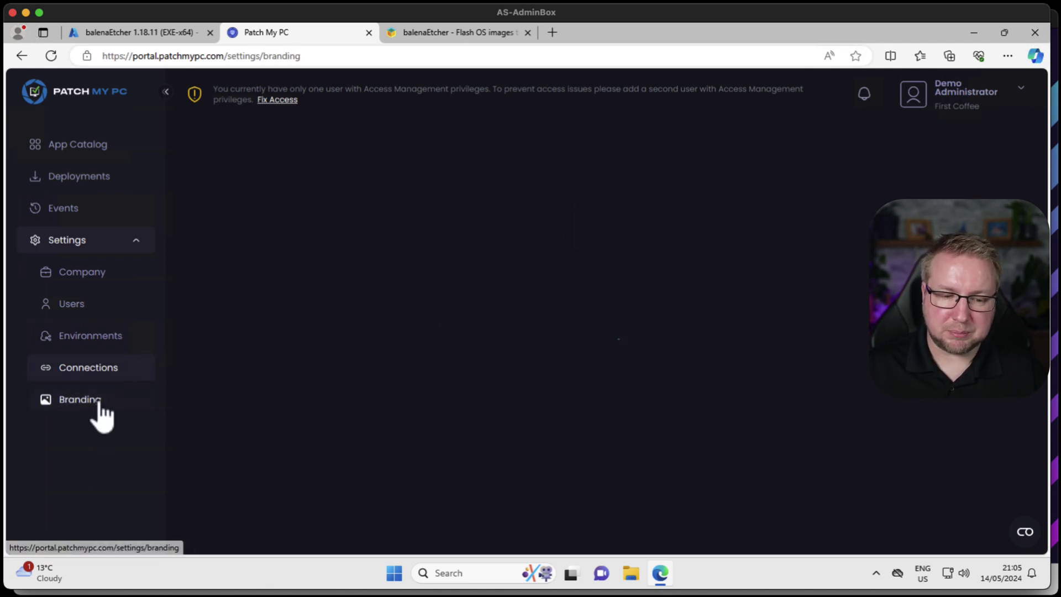
{"action": "left_click", "coordinate": [350, 211]}
{"action": "type", "text": "F"}
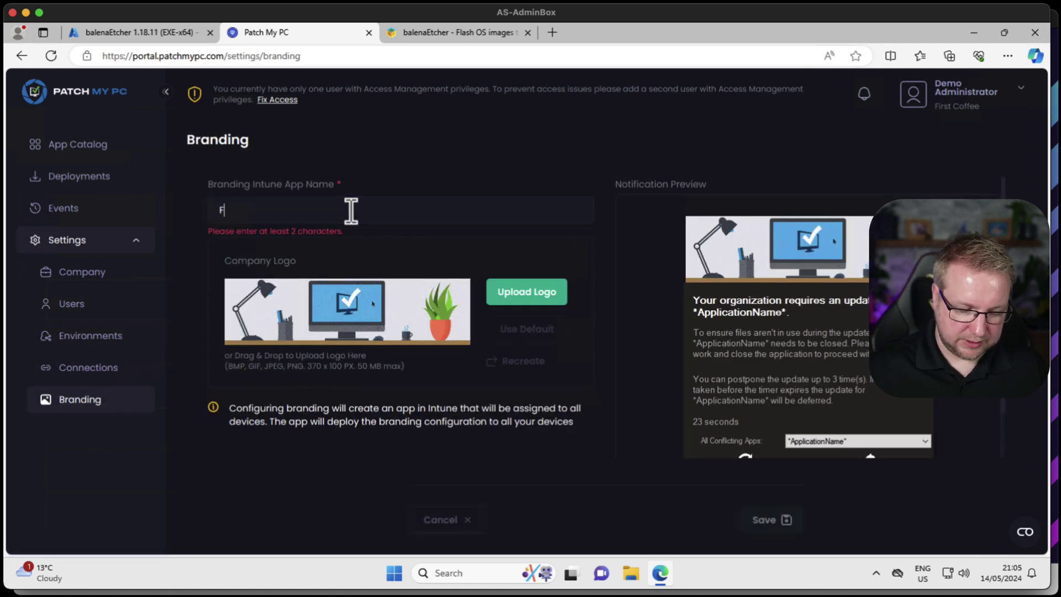
{"action": "type", "text": "irst C"}
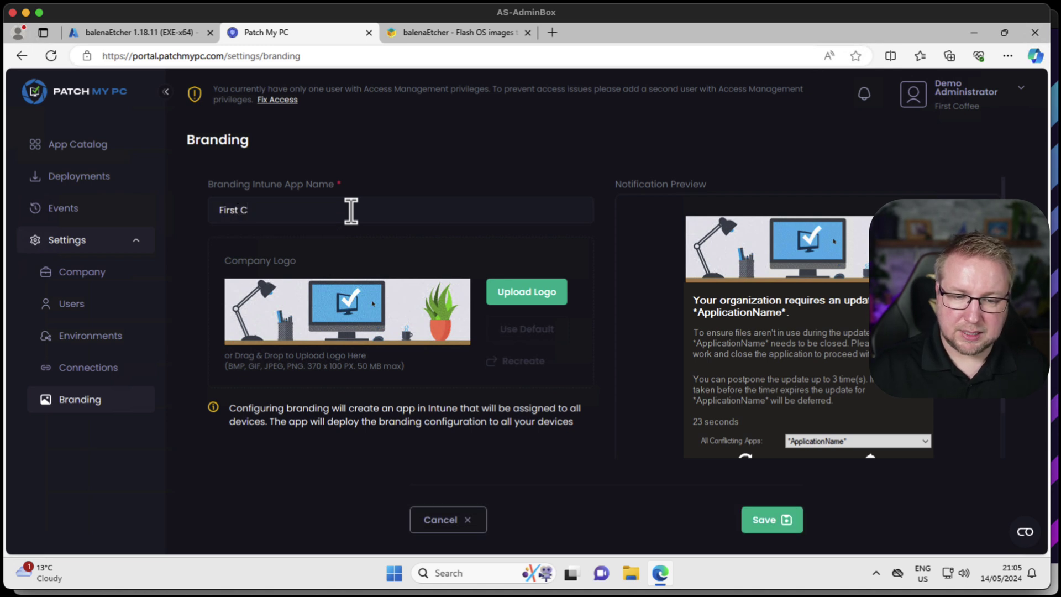
{"action": "type", "text": "offee"}
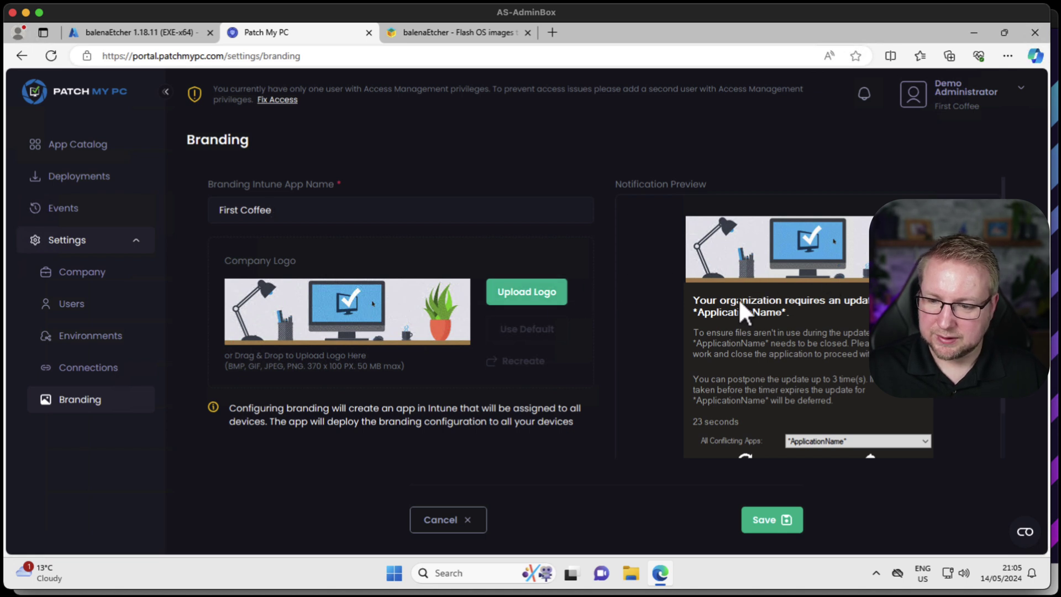
{"action": "left_click", "coordinate": [773, 530]}
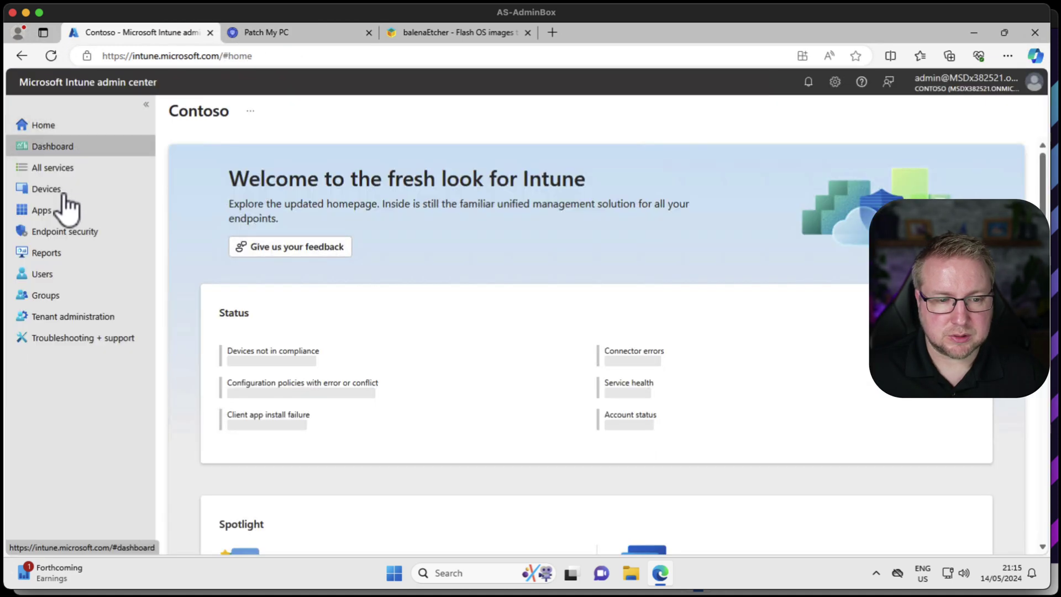
Find and open the First Coffee app in Intune's All apps list
{"action": "left_click", "coordinate": [62, 210]}
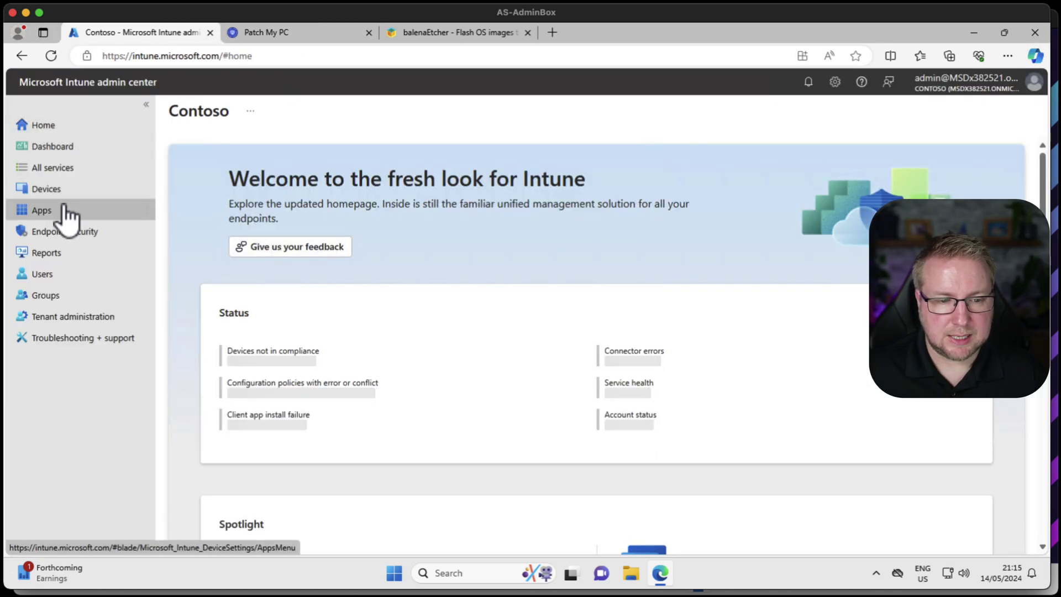
{"action": "left_click", "coordinate": [213, 215]}
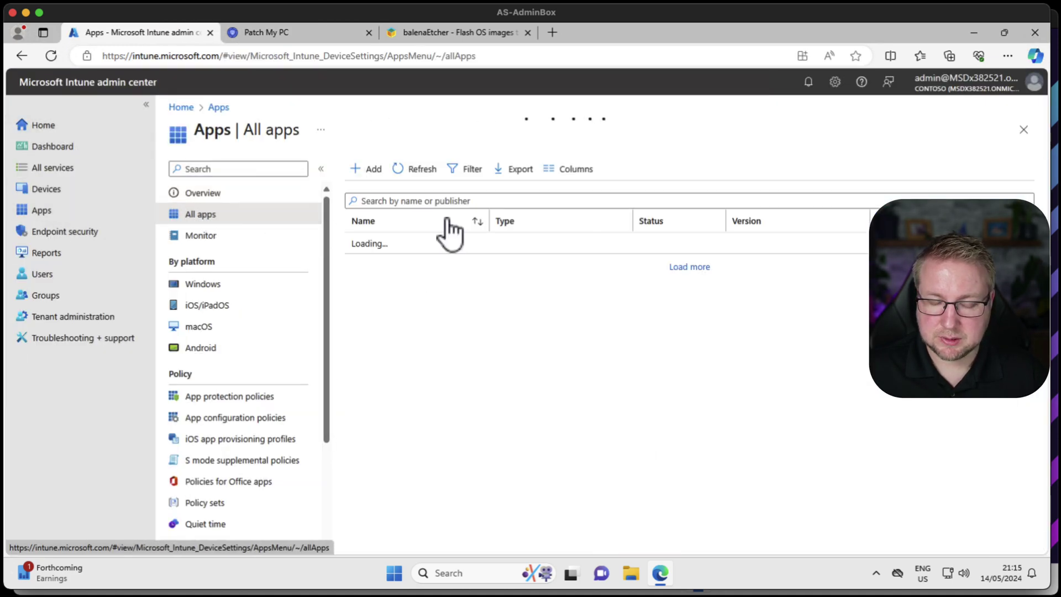
{"action": "left_click", "coordinate": [458, 201]}
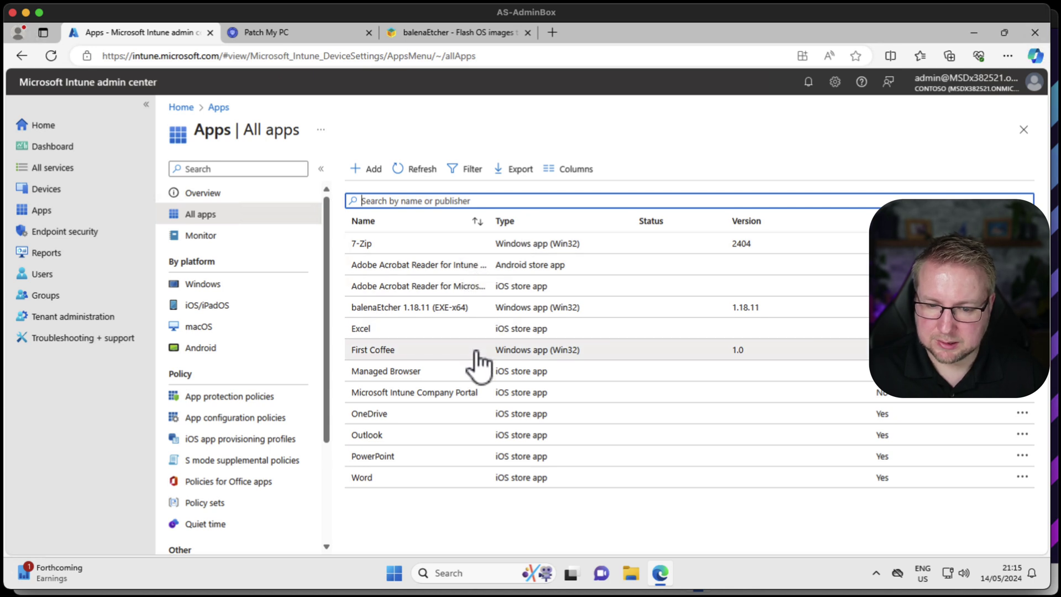
{"action": "left_click", "coordinate": [383, 356]}
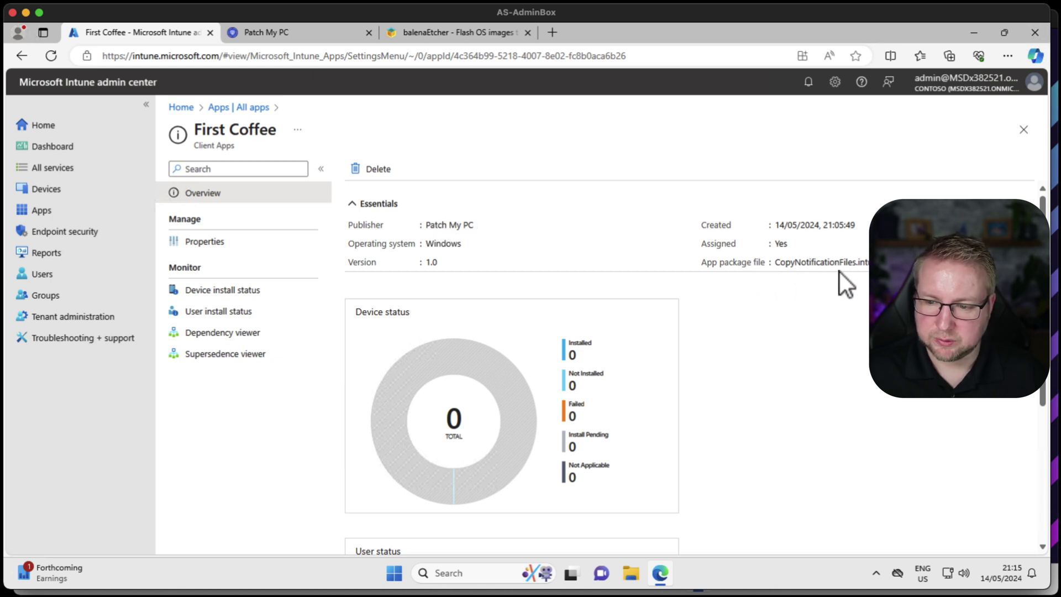
Review the First Coffee app's properties, including its install command and all-devices assignment
{"action": "left_click", "coordinate": [256, 242]}
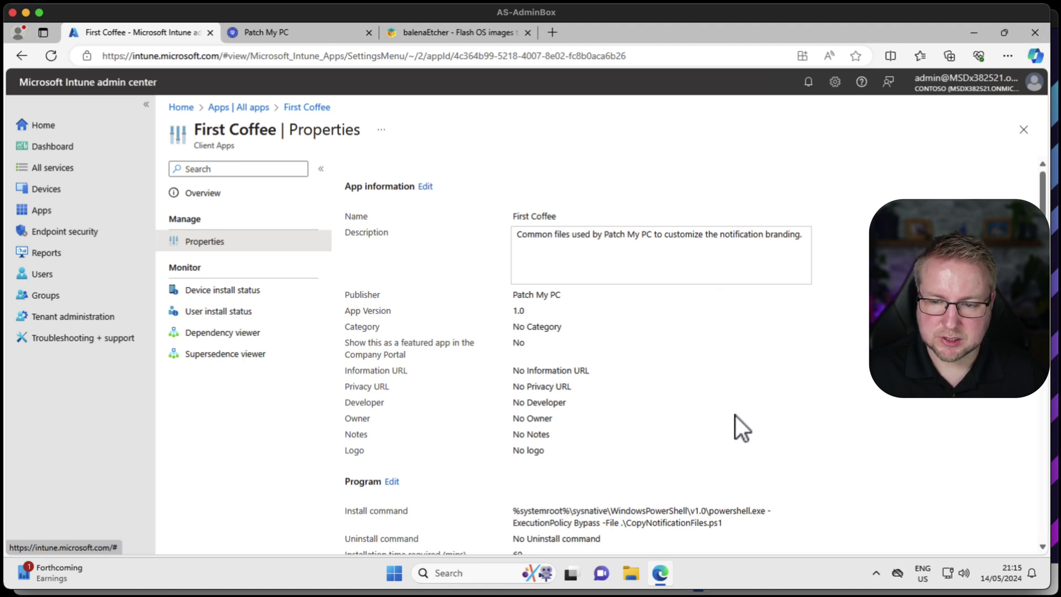
{"action": "scroll", "coordinate": [722, 425], "scroll_direction": "down", "scroll_amount": 3}
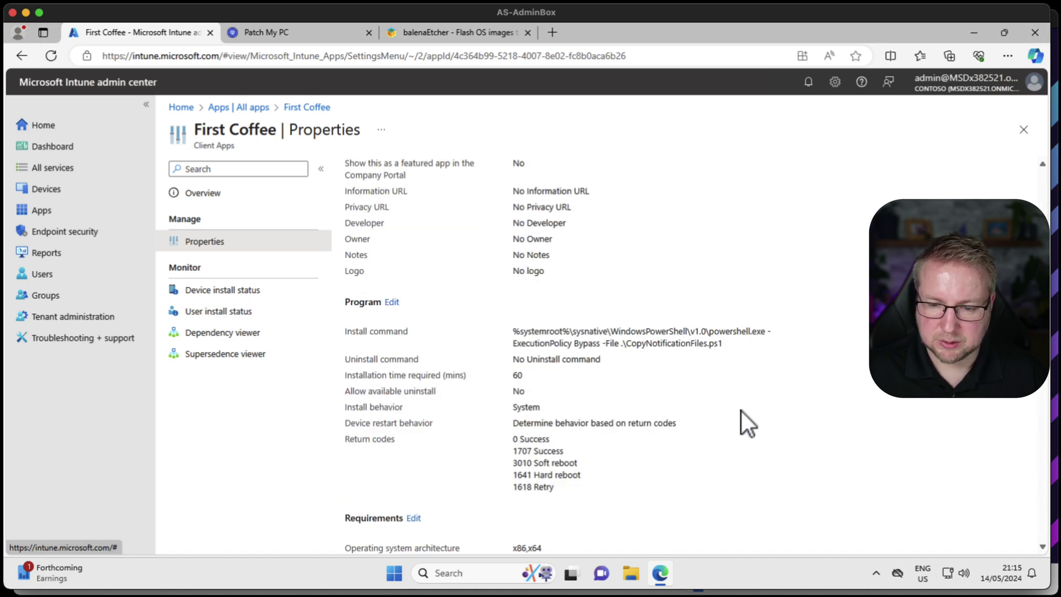
{"action": "scroll", "coordinate": [748, 424], "scroll_direction": "down", "scroll_amount": 6}
{"action": "scroll", "coordinate": [746, 415], "scroll_direction": "down", "scroll_amount": 3}
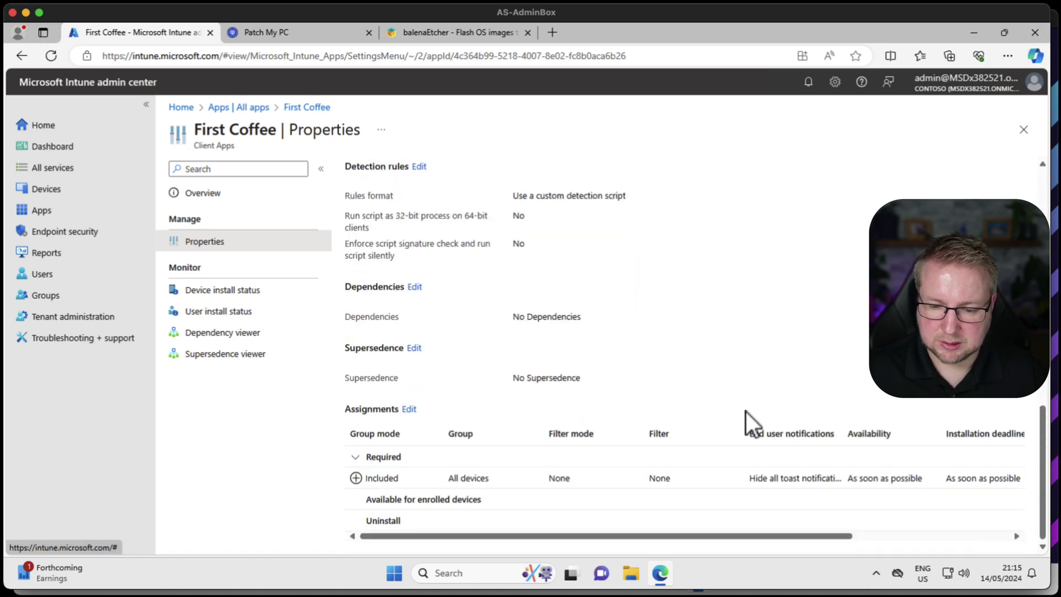
{"action": "scroll", "coordinate": [475, 451], "scroll_direction": "up", "scroll_amount": 11}
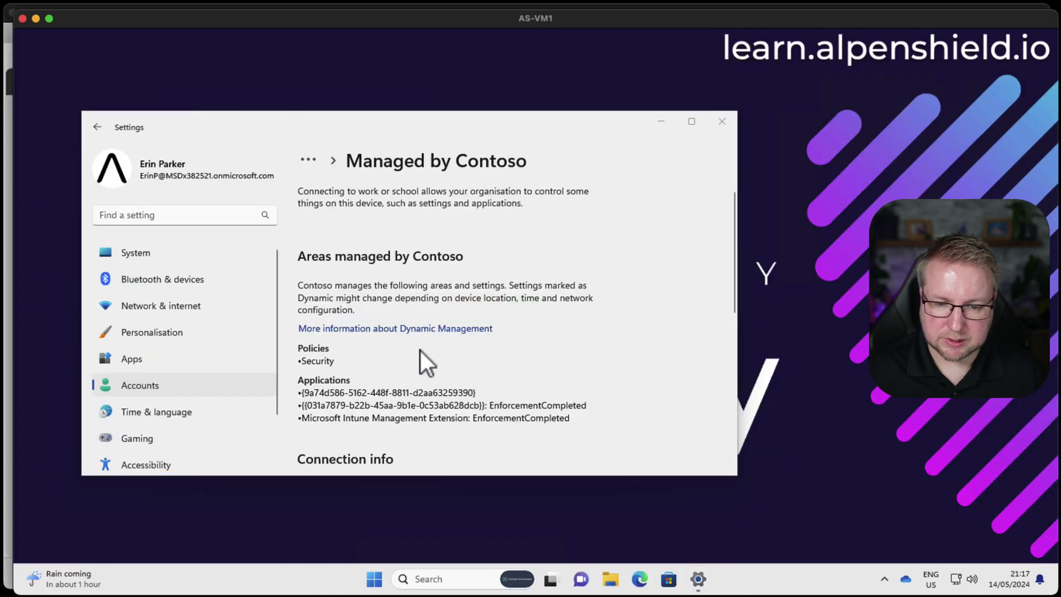
{"action": "scroll", "coordinate": [420, 351], "scroll_direction": "down", "scroll_amount": 3}
Sync the device with Intune, then launch and close balenaEtcher from All apps to confirm installation
{"action": "scroll", "coordinate": [391, 410], "scroll_direction": "down", "scroll_amount": 4}
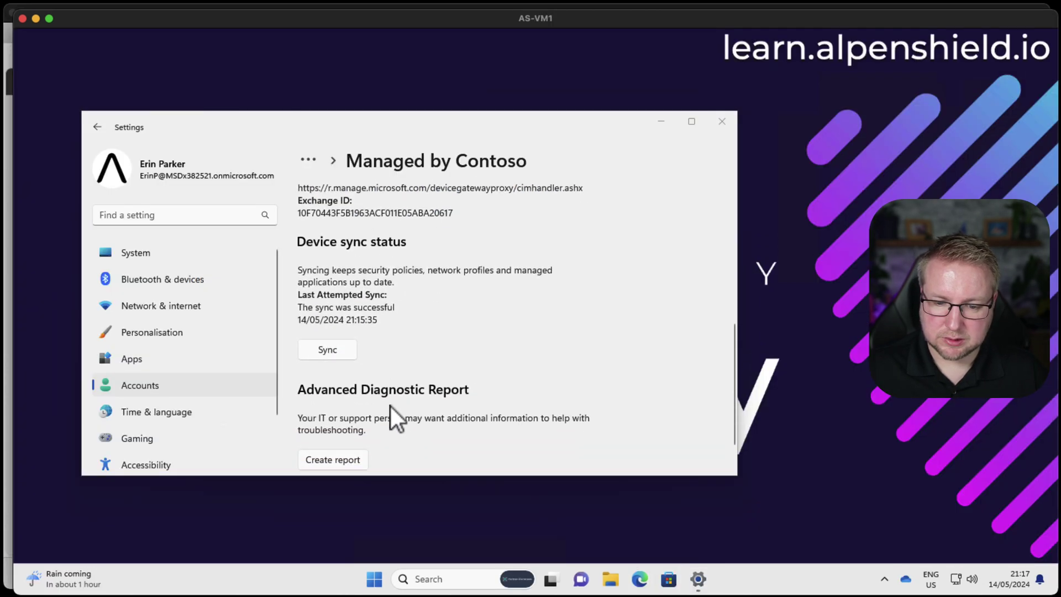
{"action": "left_click", "coordinate": [340, 348]}
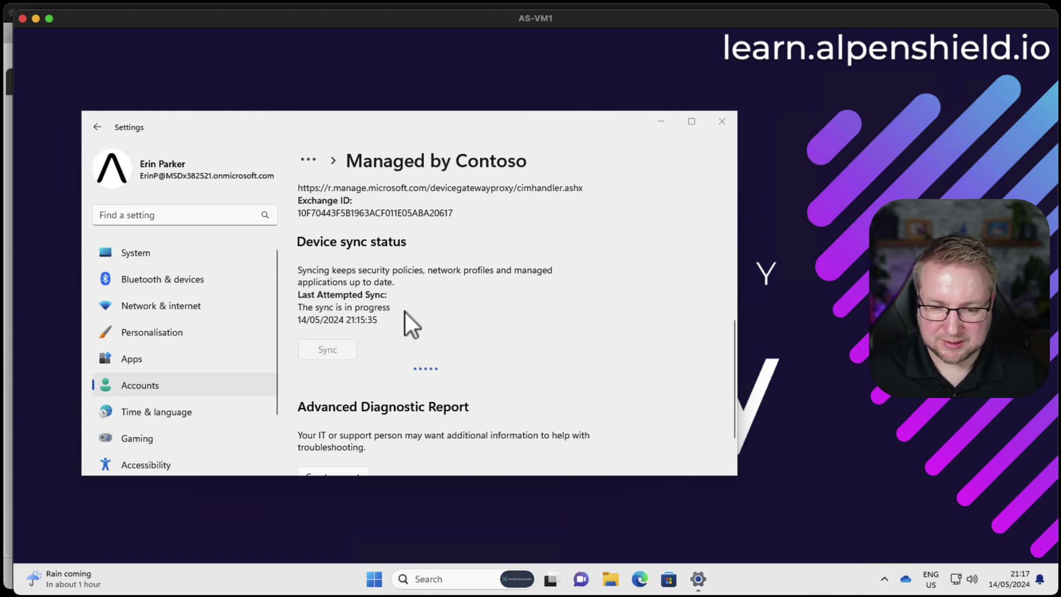
{"action": "left_click", "coordinate": [372, 578]}
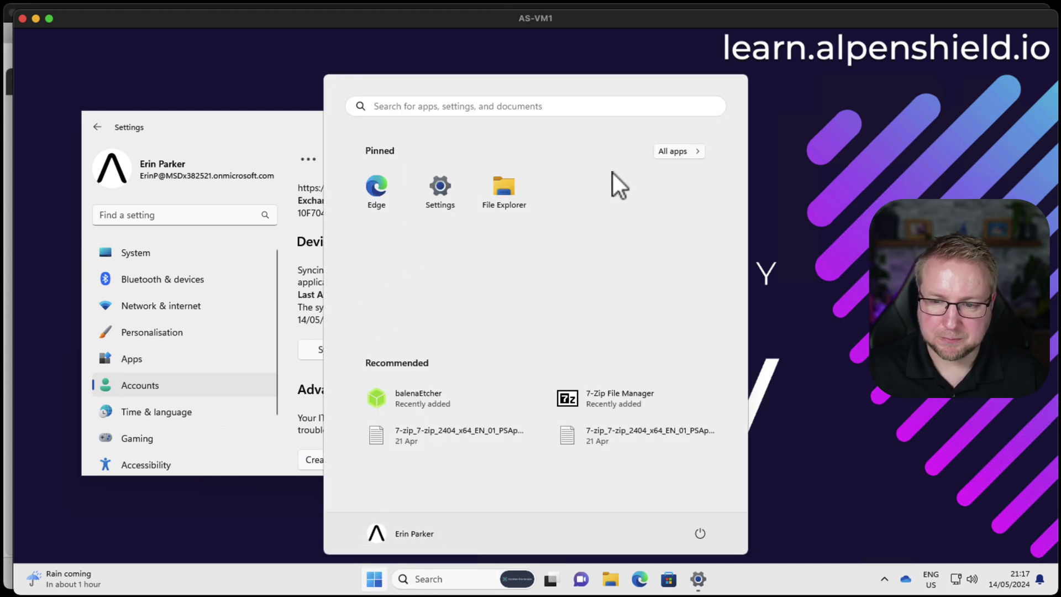
{"action": "left_click", "coordinate": [698, 149]}
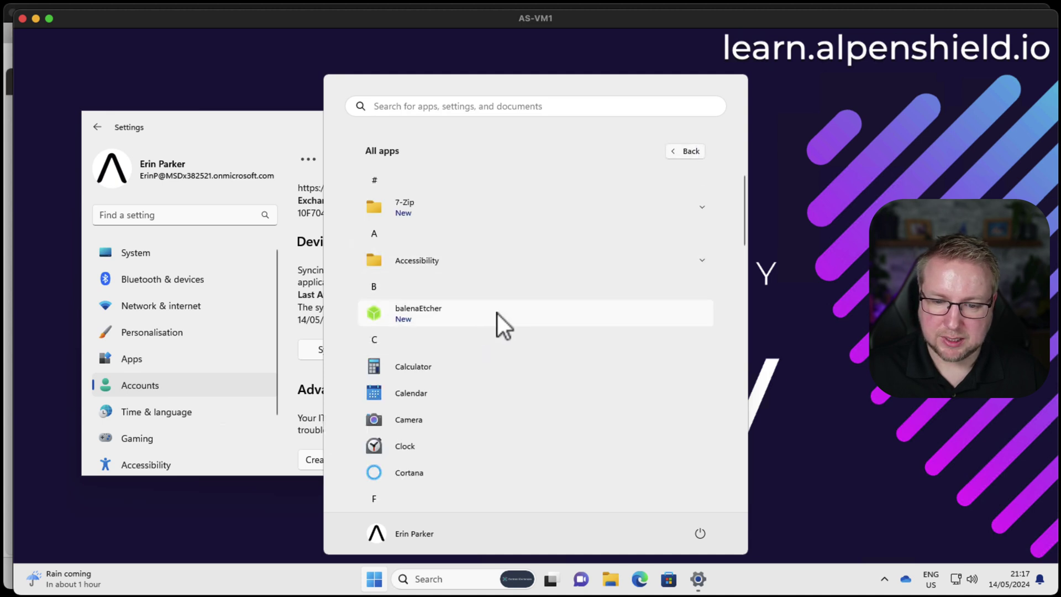
{"action": "left_click", "coordinate": [445, 318]}
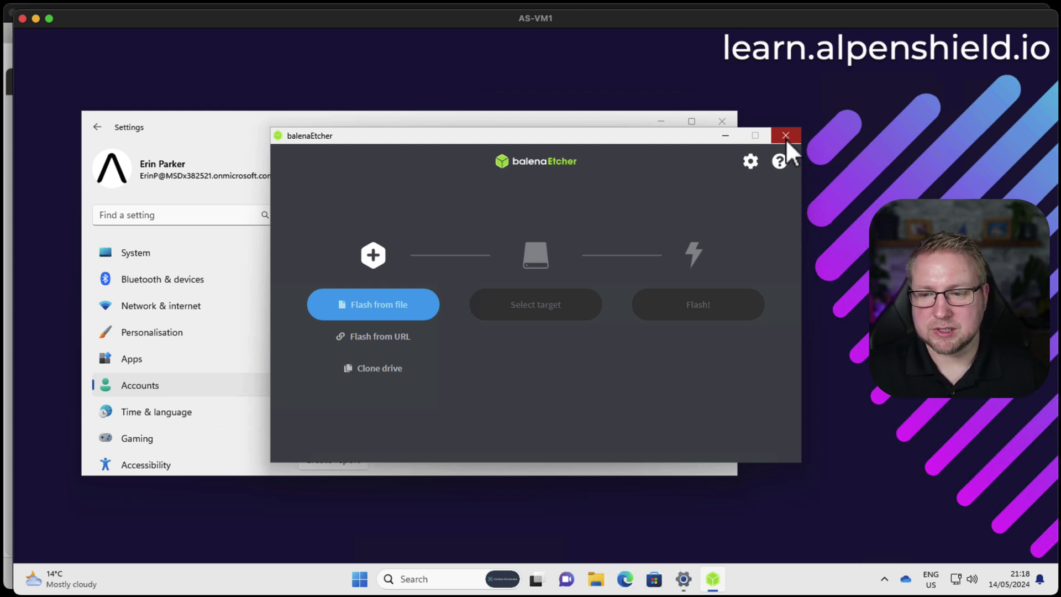
{"action": "left_click", "coordinate": [785, 138]}
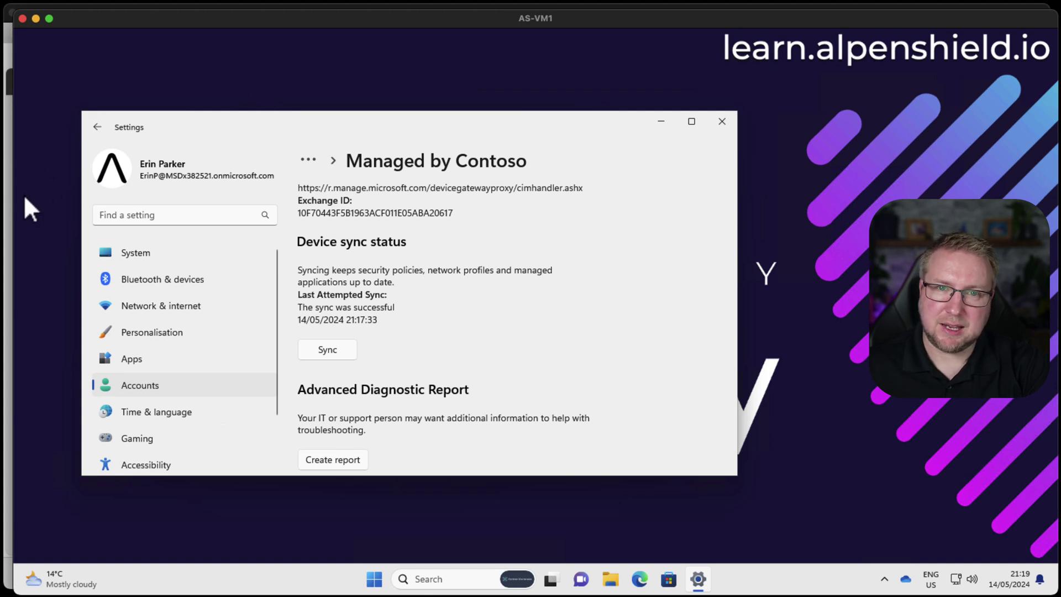
Return to the admin machine's Patch My PC portal and open the App Catalog
{"action": "left_click", "coordinate": [6, 204]}
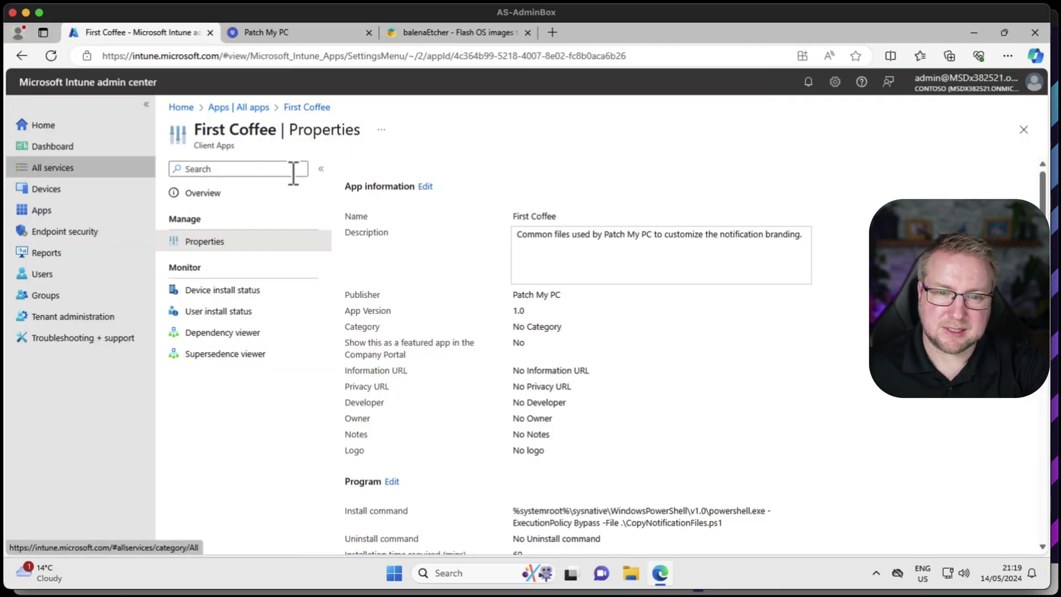
{"action": "left_click", "coordinate": [278, 33]}
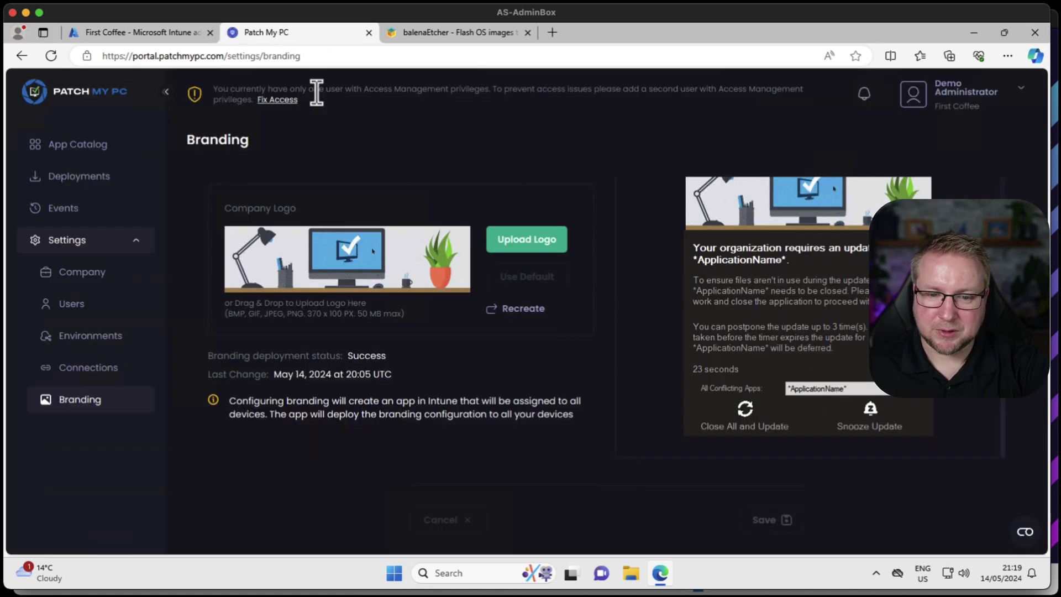
{"action": "left_click", "coordinate": [89, 161]}
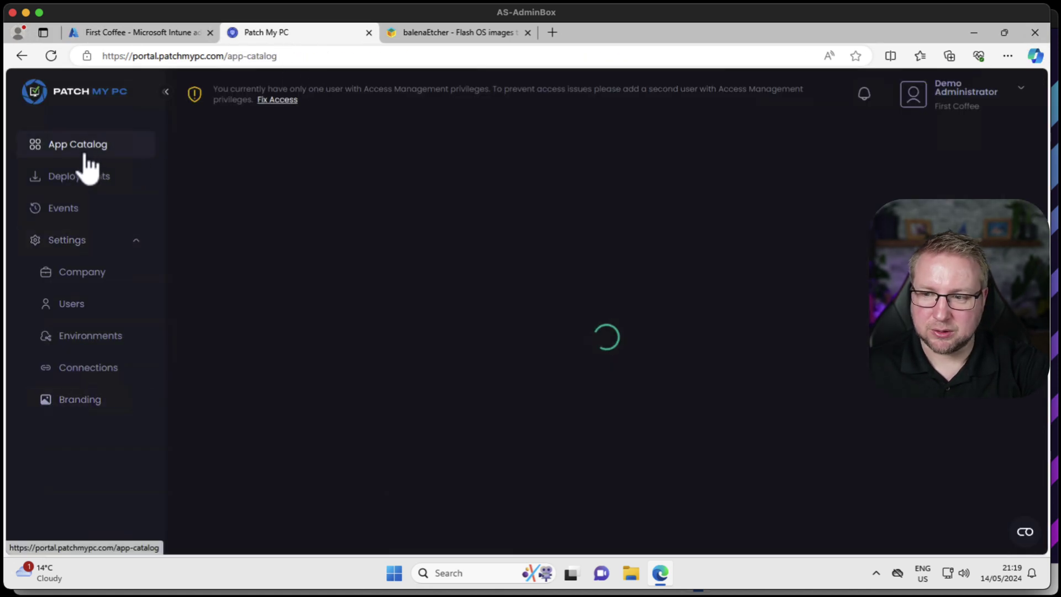